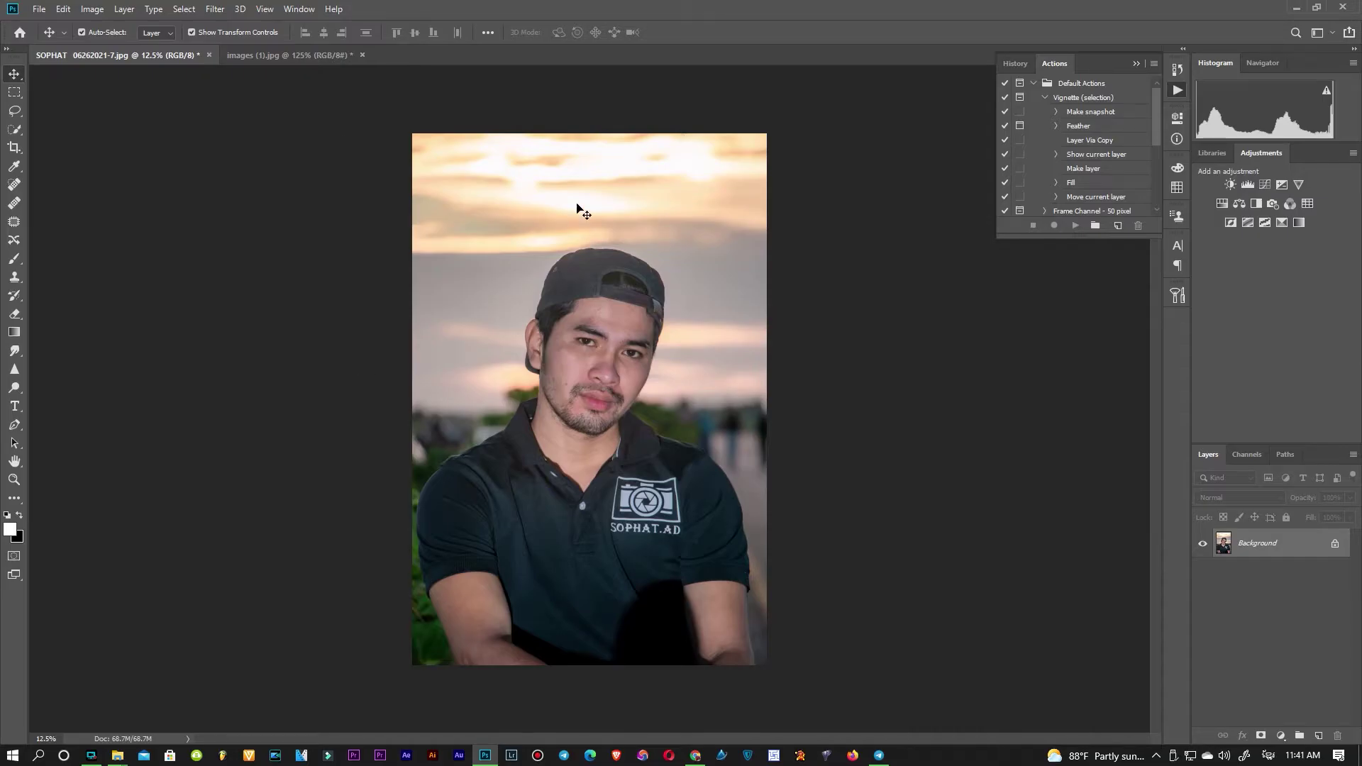
# - Bring the images (1).jpg sunglasses photo to the front, after a brief look at the SOPHAT portrait
pyautogui.click(304, 54)
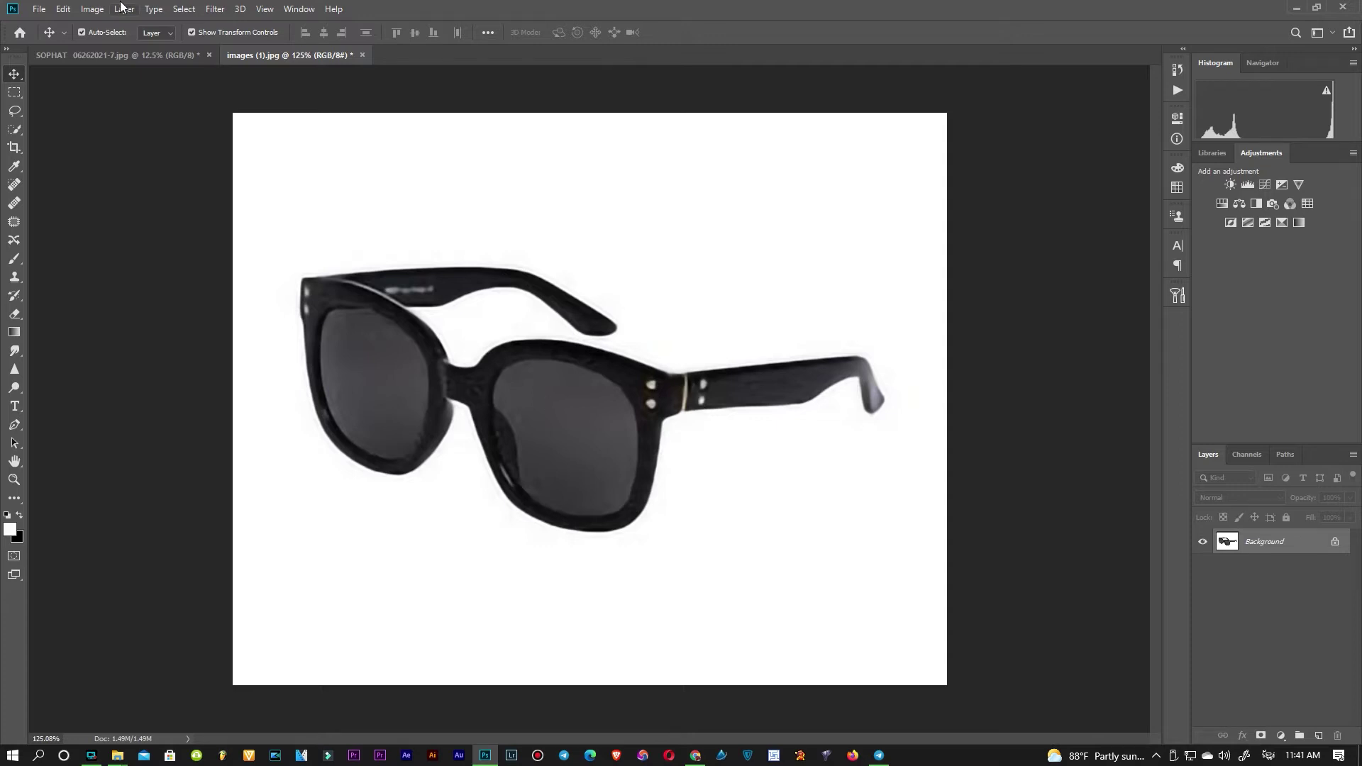
pyautogui.click(131, 54)
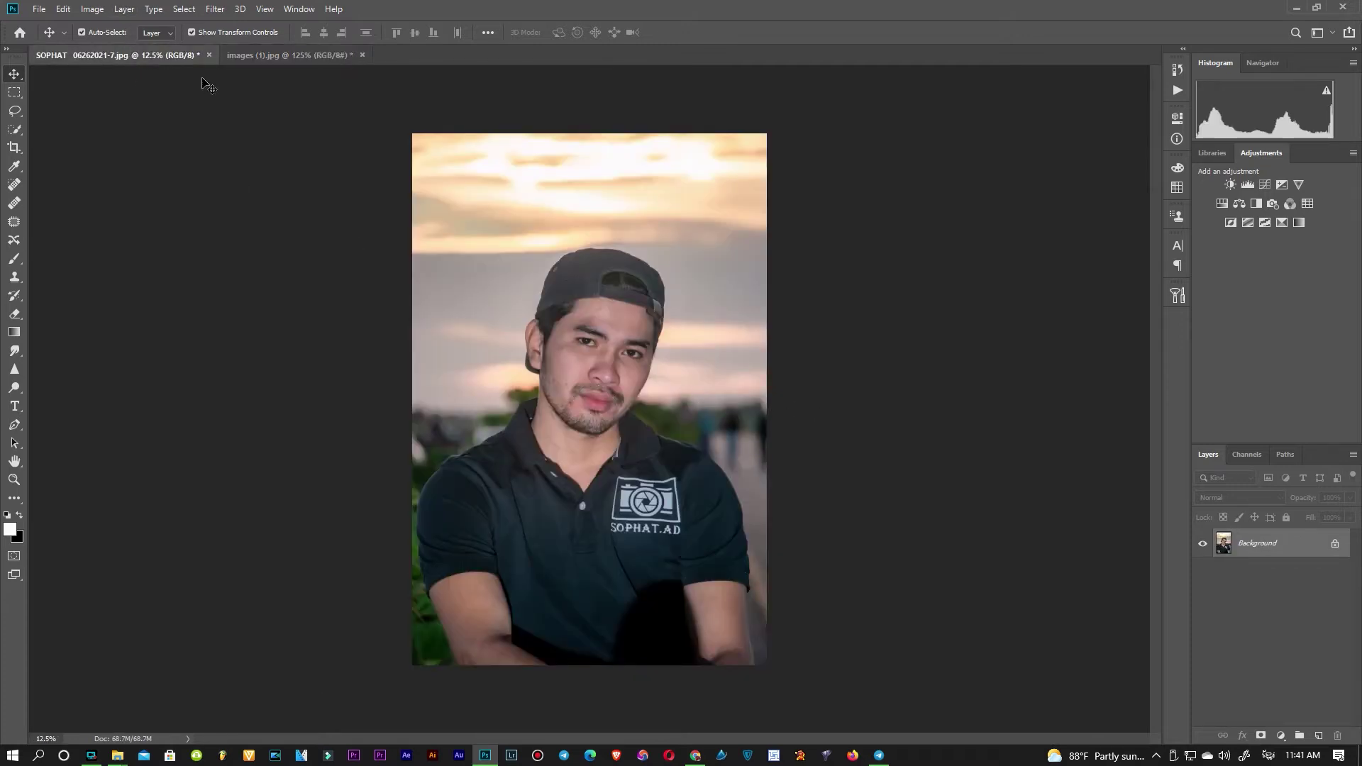
pyautogui.click(251, 53)
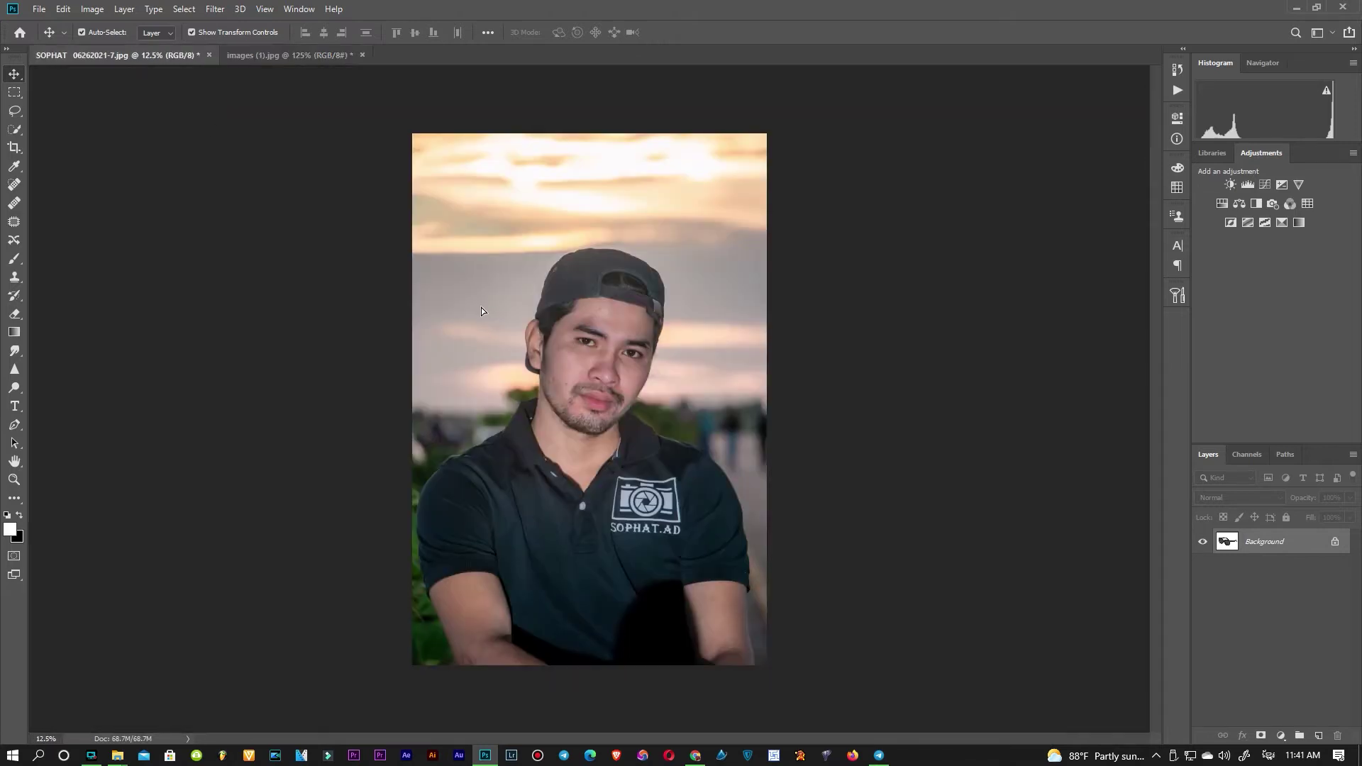
# - Place the sunglasses into the portrait, enlarged and moved up over the face
pyautogui.moveTo(141, 50); pyautogui.dragTo(589, 389)
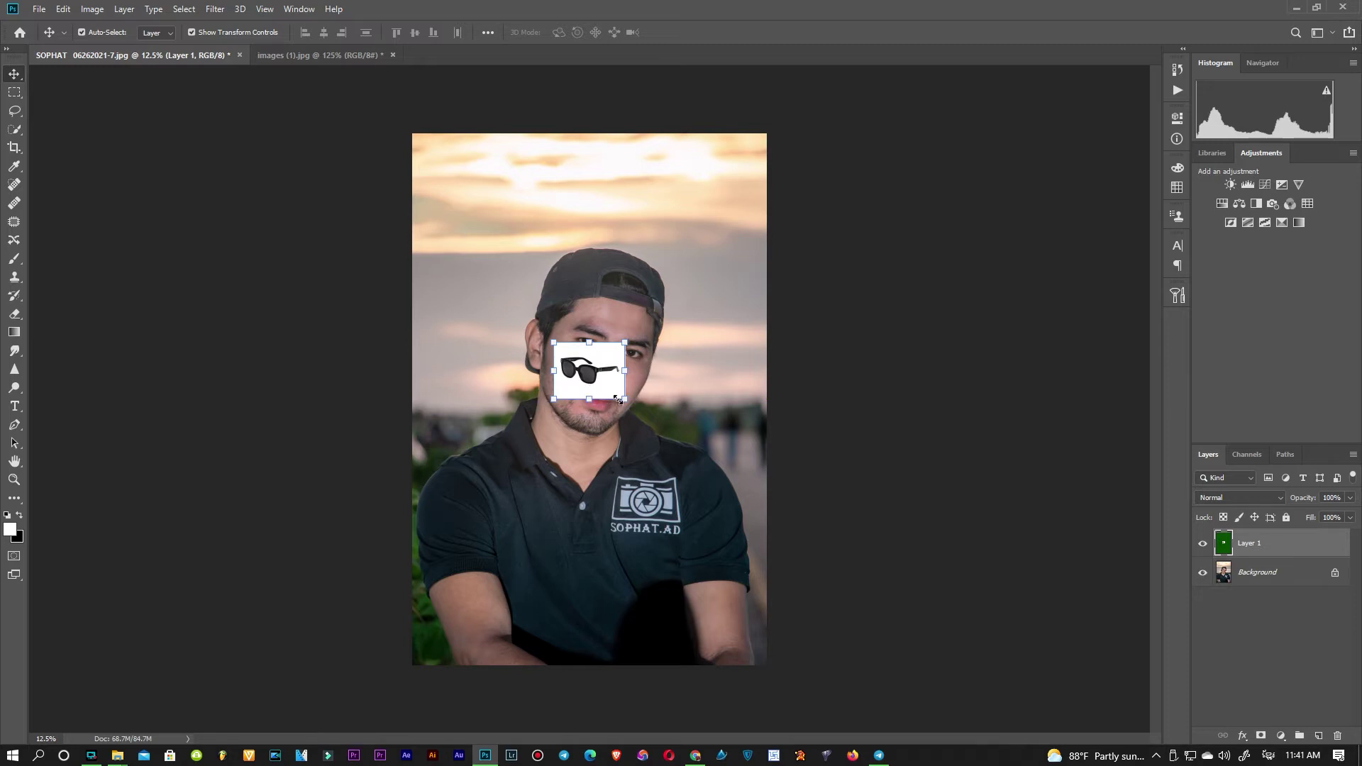
pyautogui.moveTo(630, 403); pyautogui.dragTo(769, 515)
pyautogui.moveTo(681, 465); pyautogui.dragTo(644, 401)
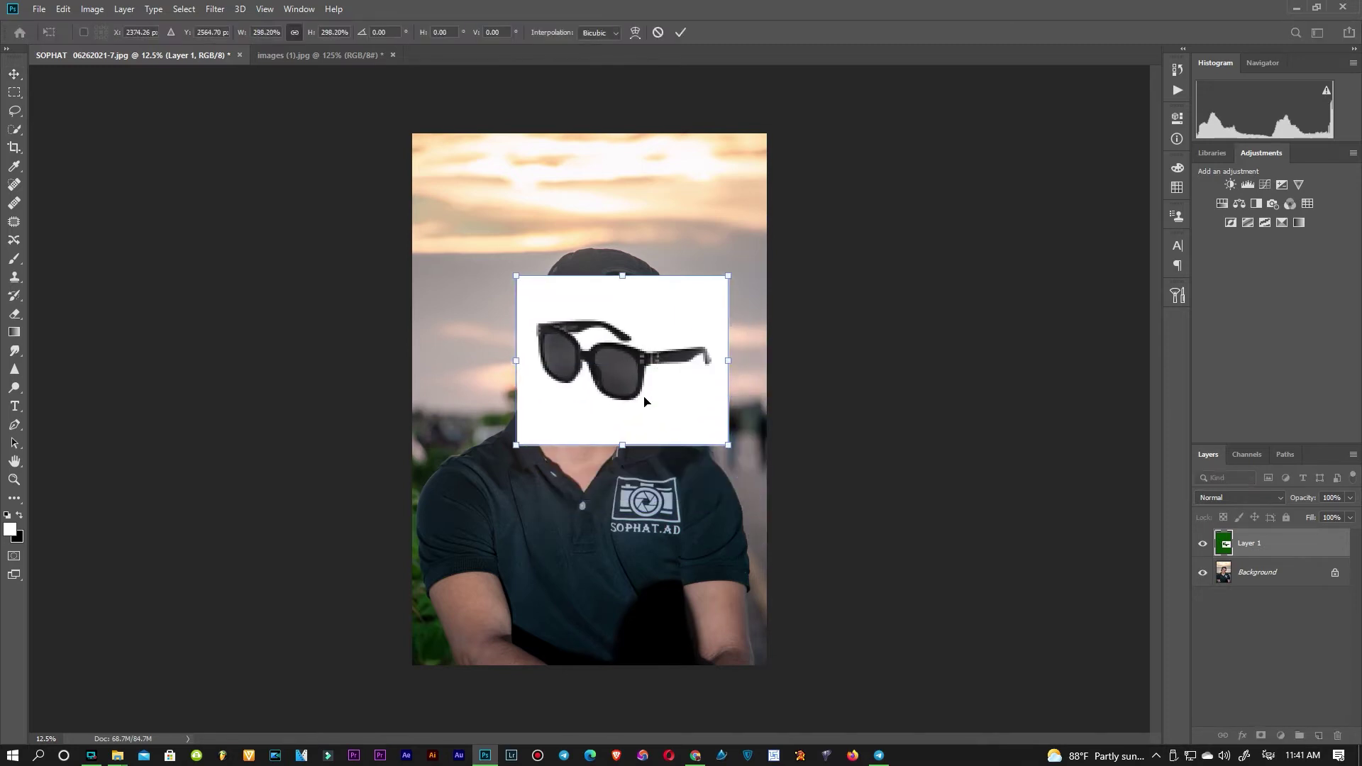
pyautogui.press('Return')
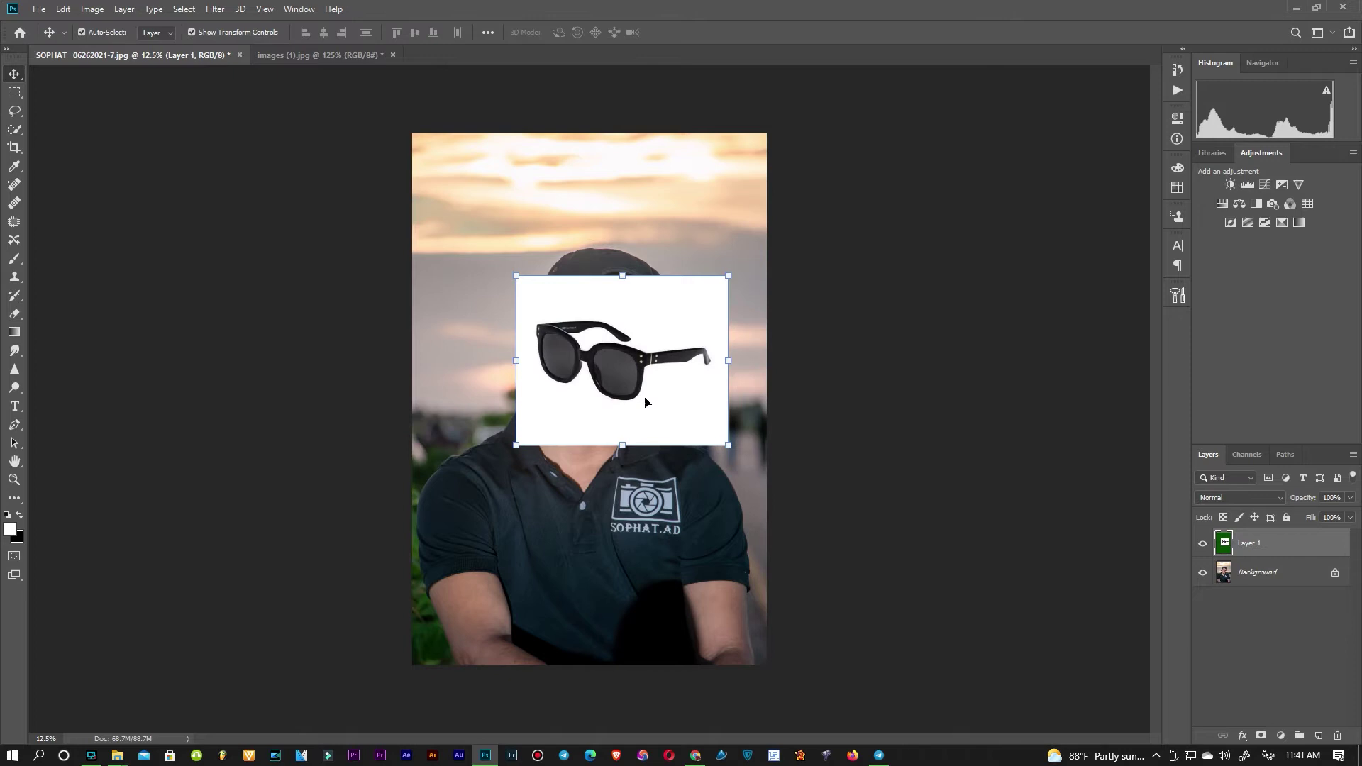
# - Flip the sunglasses layer horizontally with Free Transform
pyautogui.hotkey('ctrl', 't')
pyautogui.rightClick(645, 402)
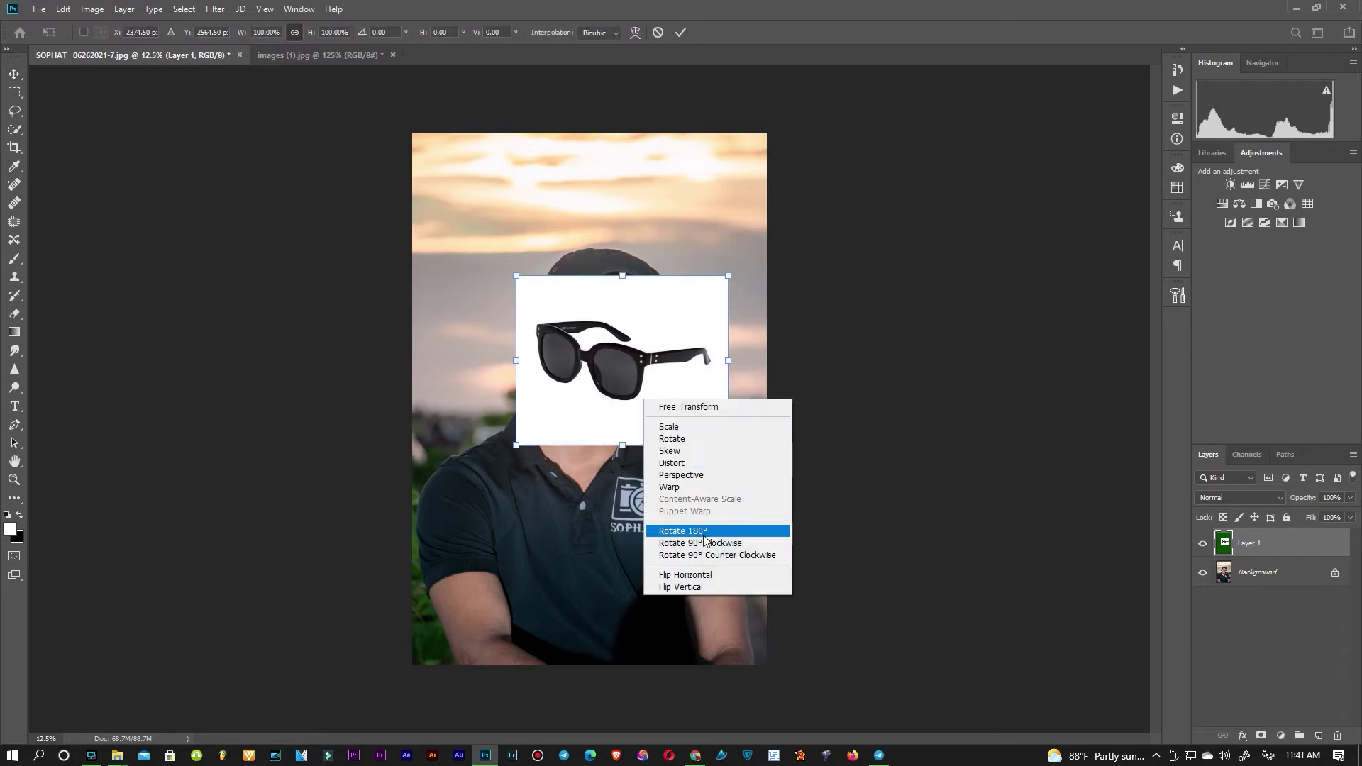
pyautogui.click(716, 575)
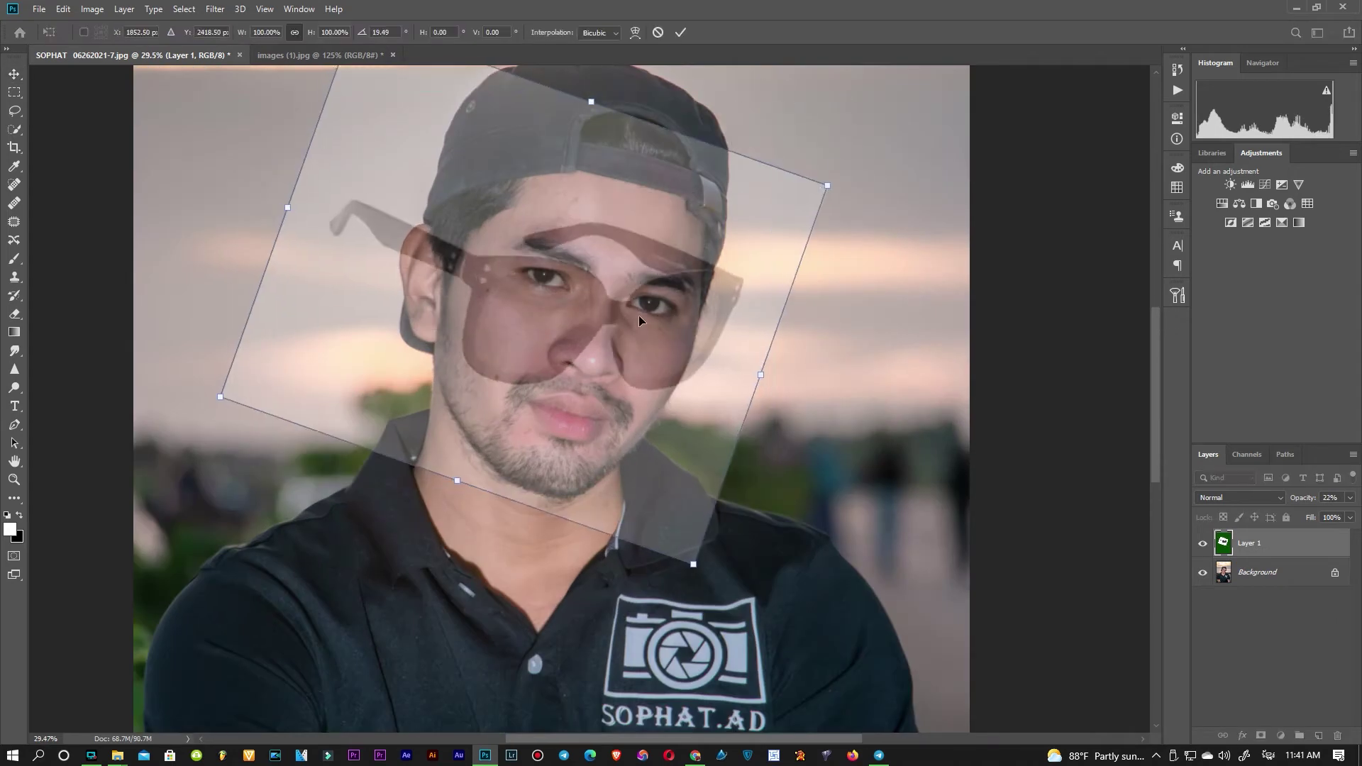
# - Warp the sunglasses, bending the sides and corners toward the face shape
pyautogui.rightClick(706, 328)
pyautogui.click(730, 450)
pyautogui.moveTo(539, 295)
pyautogui.mouseDown()
pyautogui.moveTo(710, 340)
pyautogui.moveTo(667, 250)
pyautogui.mouseUp()
pyautogui.moveTo(523, 328)
pyautogui.mouseDown()
pyautogui.moveTo(369, 272)
pyautogui.moveTo(522, 396)
pyautogui.mouseUp()
pyautogui.moveTo(899, 392); pyautogui.dragTo(858, 390)
pyautogui.moveTo(667, 250); pyautogui.dragTo(679, 252)
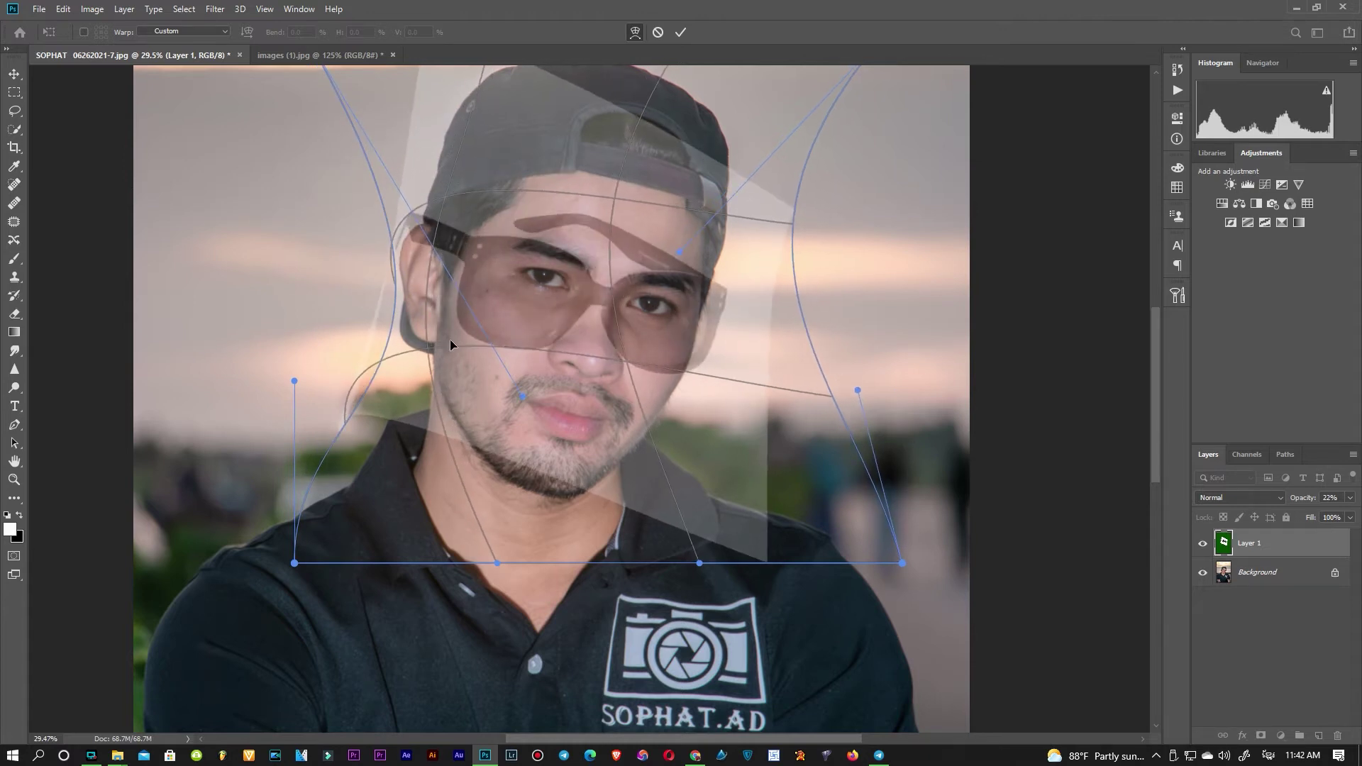
pyautogui.moveTo(294, 381); pyautogui.dragTo(374, 336)
pyautogui.scroll(-2, 642, 468)
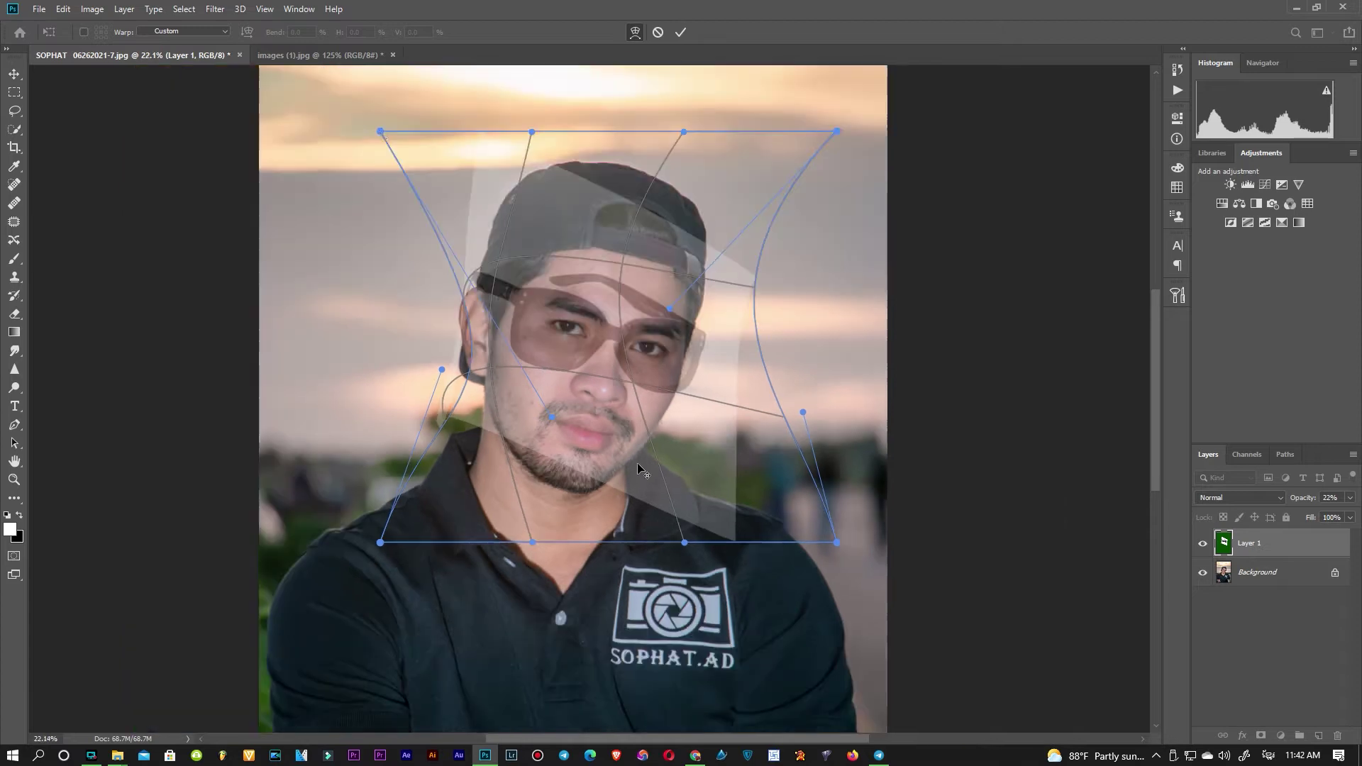
pyautogui.moveTo(380, 132); pyautogui.dragTo(441, 243)
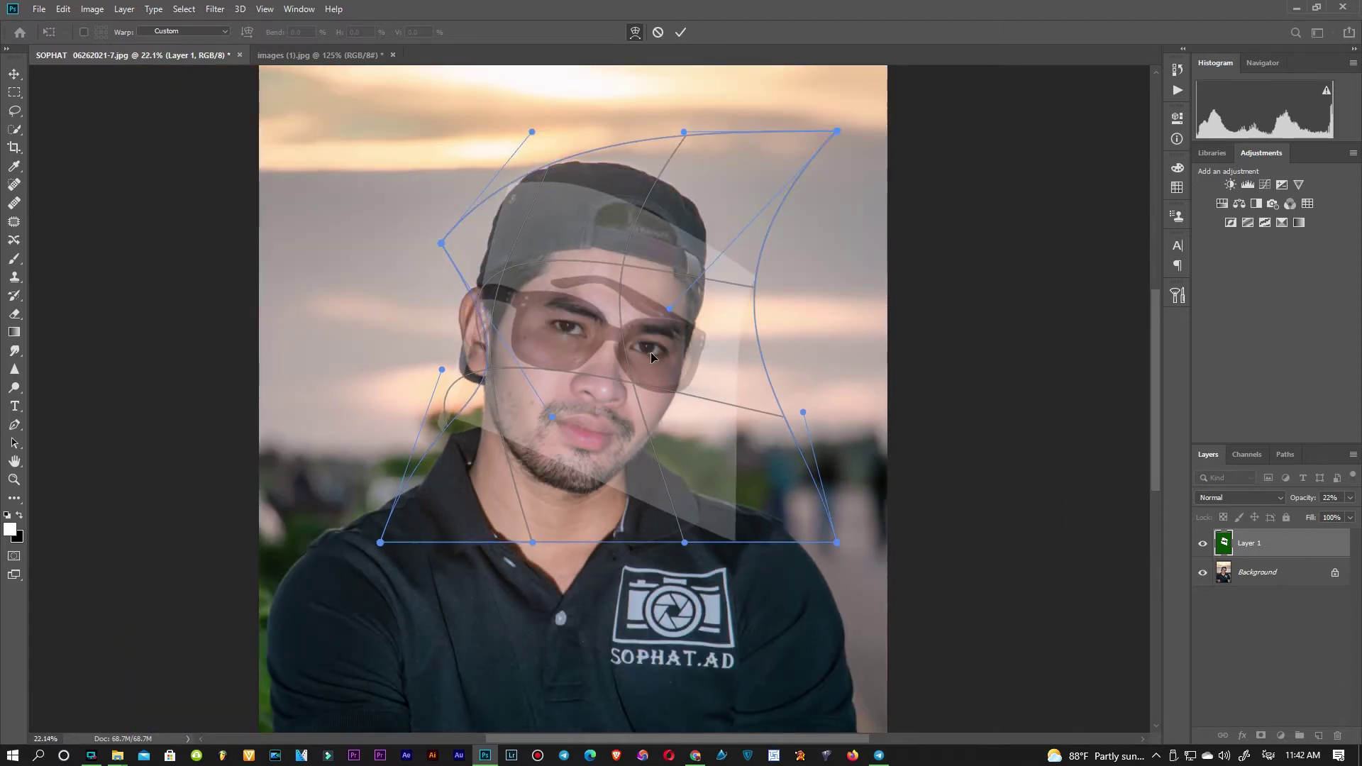
pyautogui.moveTo(693, 334); pyautogui.dragTo(686, 364)
# - Fine-tune and apply the warp over the eyes, and set Layer 1 opacity to 90%
pyautogui.moveTo(552, 417); pyautogui.dragTo(534, 415)
pyautogui.moveTo(441, 243); pyautogui.dragTo(463, 210)
pyautogui.moveTo(533, 414)
pyautogui.mouseDown()
pyautogui.moveTo(528, 387)
pyautogui.moveTo(516, 397)
pyautogui.moveTo(530, 406)
pyautogui.mouseUp()
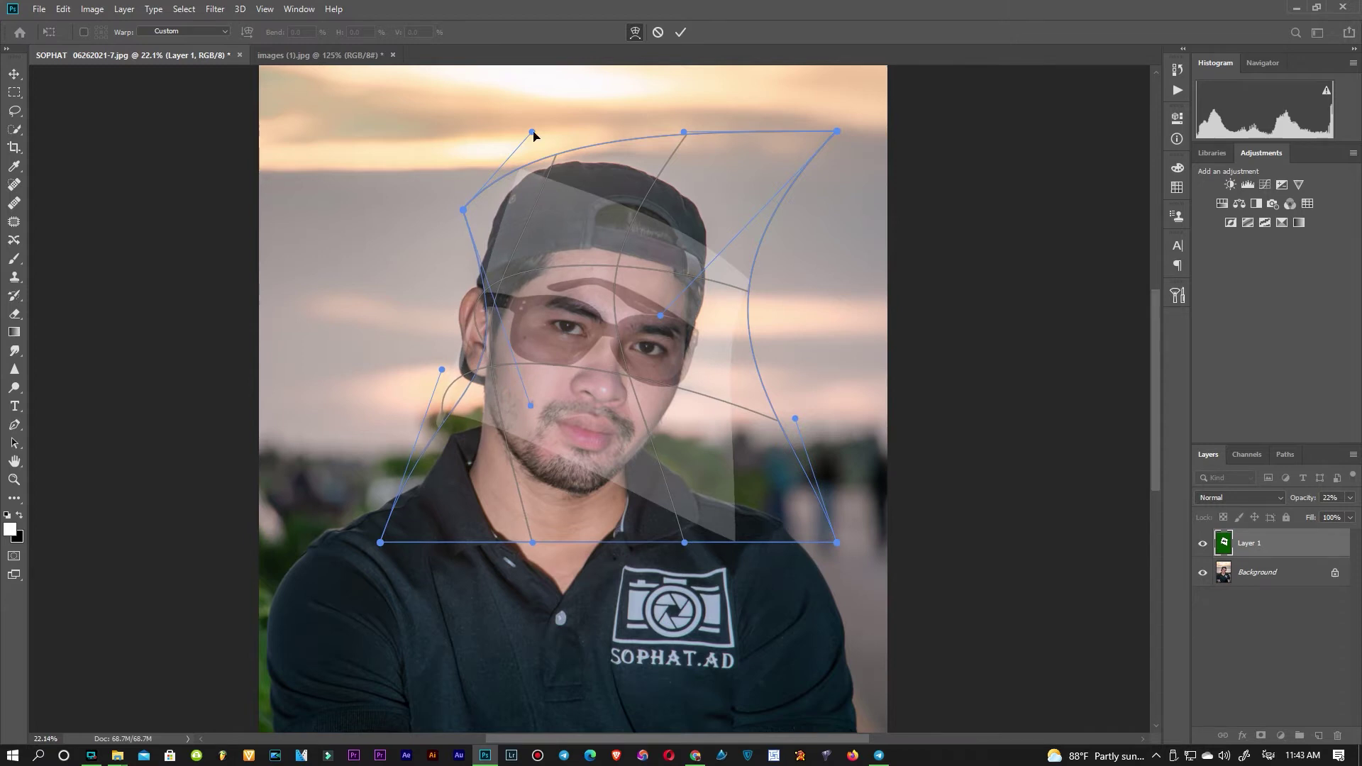
pyautogui.moveTo(532, 132); pyautogui.dragTo(508, 99)
pyautogui.moveTo(661, 315); pyautogui.dragTo(692, 309)
pyautogui.moveTo(531, 406); pyautogui.dragTo(504, 371)
pyautogui.moveTo(381, 543); pyautogui.dragTo(433, 449)
pyautogui.moveTo(837, 543)
pyautogui.mouseDown()
pyautogui.moveTo(747, 544)
pyautogui.moveTo(730, 563)
pyautogui.mouseUp()
pyautogui.moveTo(533, 543); pyautogui.dragTo(531, 598)
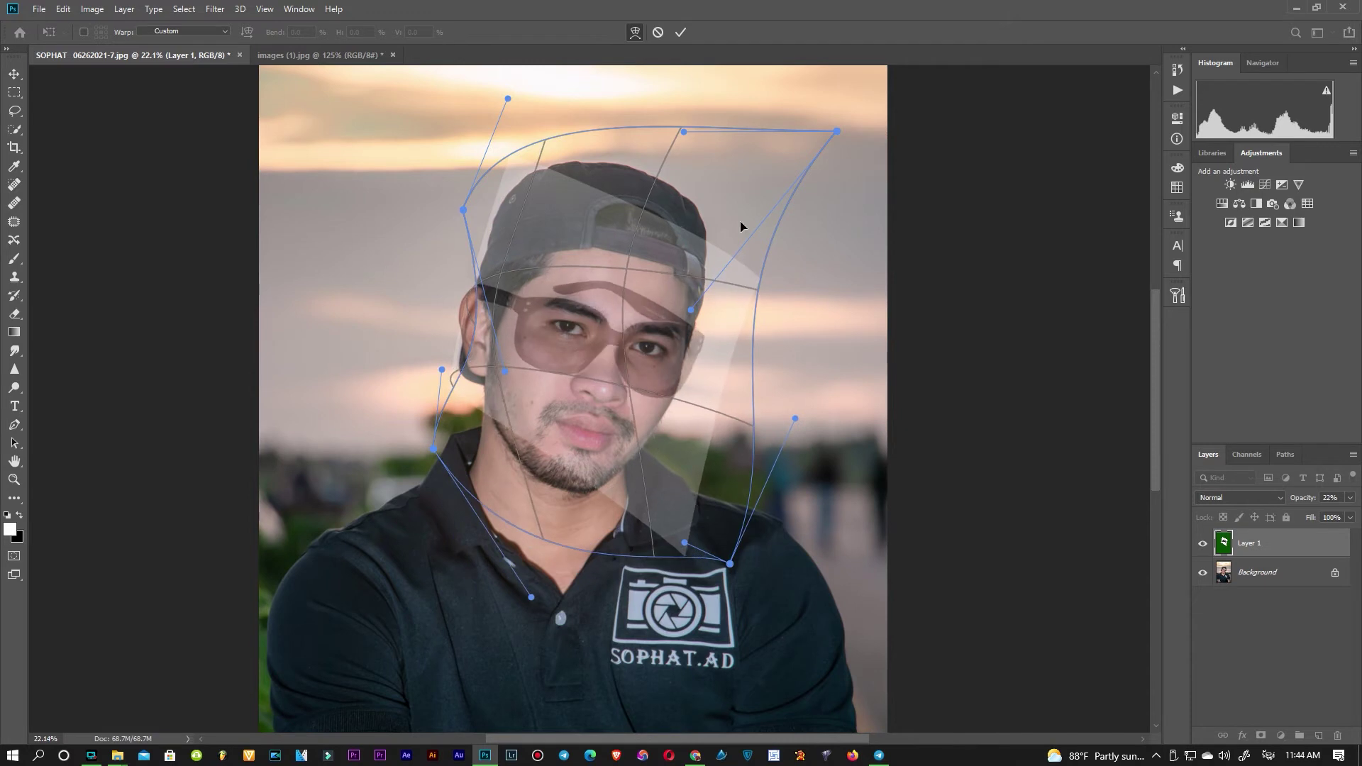
pyautogui.press('Return')
pyautogui.press('9')
pyautogui.press('9')
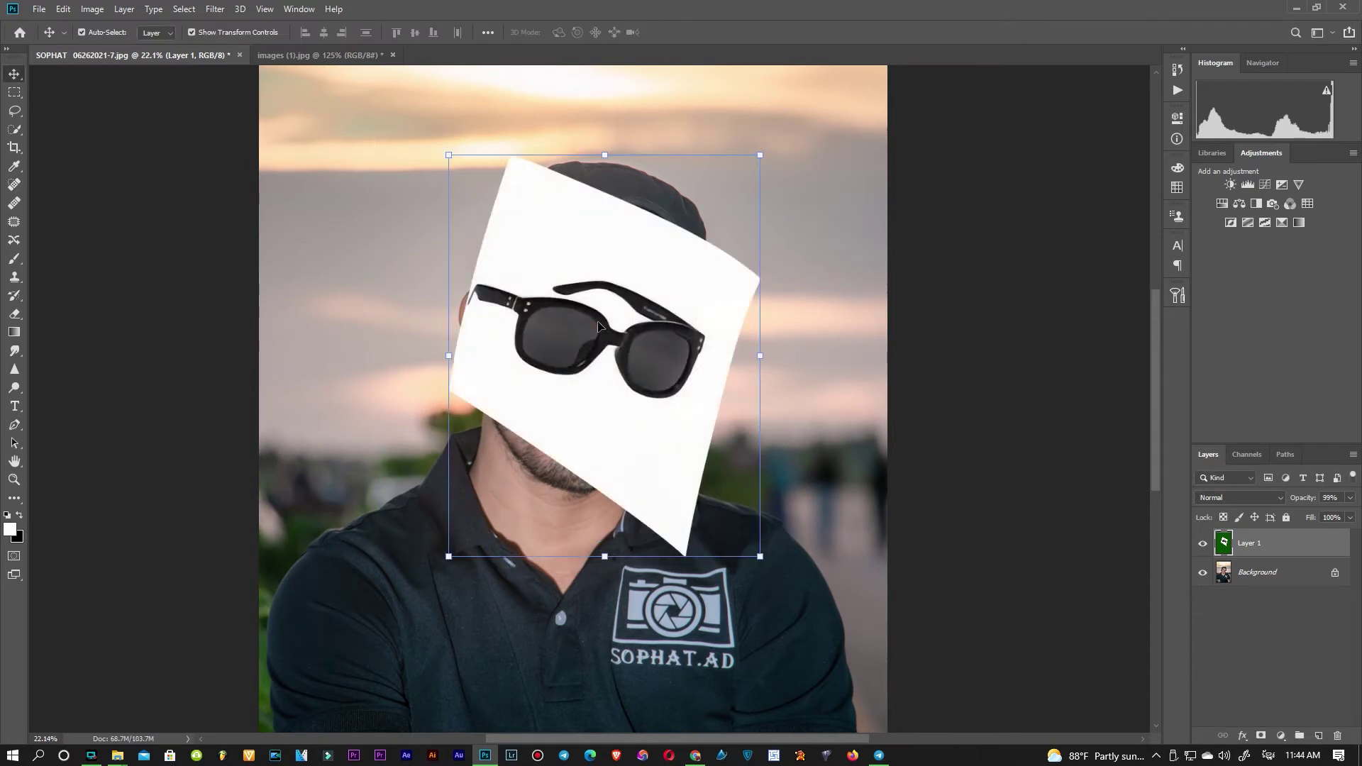
pyautogui.scroll(3, 866, 386)
# - Hide the portrait layer and begin a Pen path along the sunglasses' temple edge
pyautogui.click(1202, 572)
pyautogui.press('p')
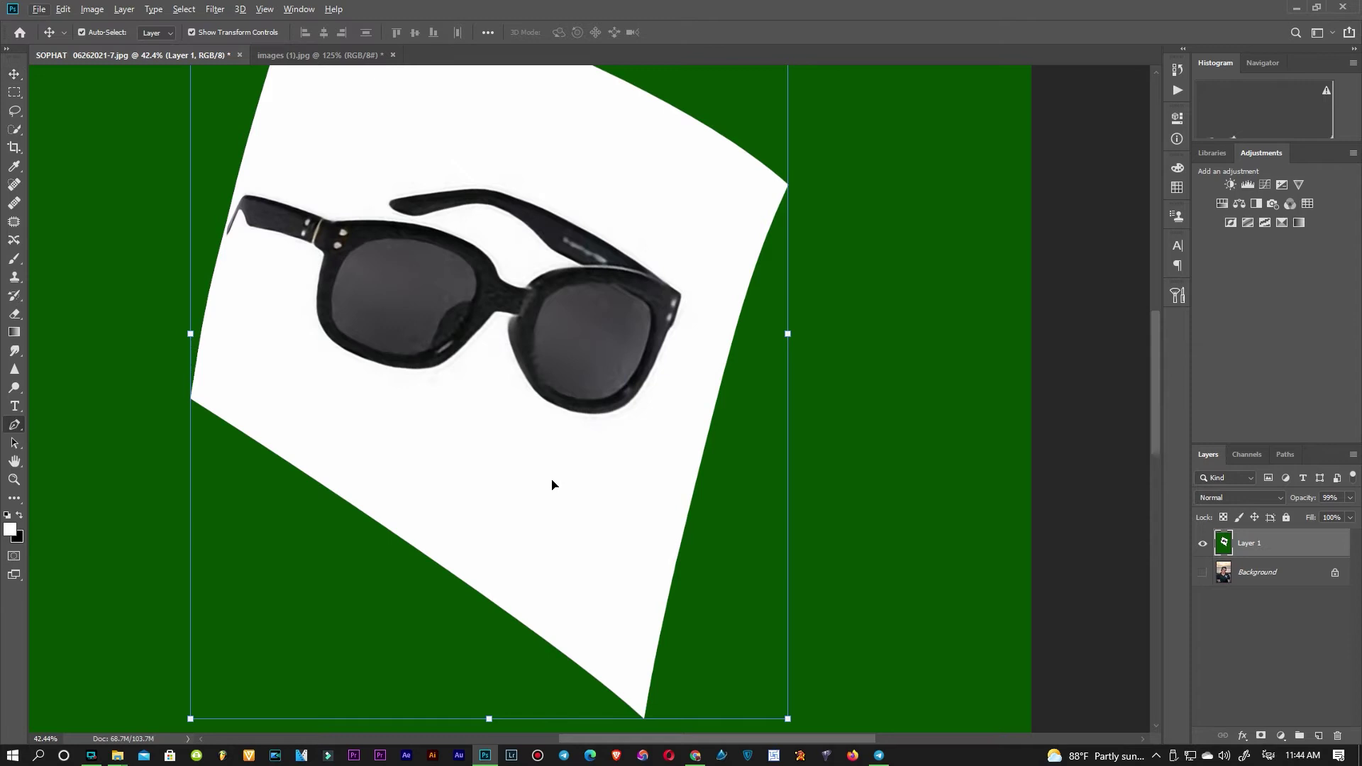
pyautogui.scroll(5, 267, 243)
pyautogui.scroll(3, 267, 193)
pyautogui.moveTo(267, 193); pyautogui.dragTo(377, 426)
pyautogui.click(355, 121)
pyautogui.click(447, 316)
pyautogui.click(516, 396)
pyautogui.click(711, 449)
pyautogui.moveTo(842, 535)
pyautogui.mouseDown()
pyautogui.moveTo(845, 573)
pyautogui.moveTo(915, 632)
pyautogui.mouseUp()
pyautogui.scroll(-5, 780, 525)
pyautogui.hscroll(10, 496, 567)
# - Continue the frame path along the lower edge, the bridge and around the right lens
pyautogui.moveTo(370, 558); pyautogui.dragTo(446, 499)
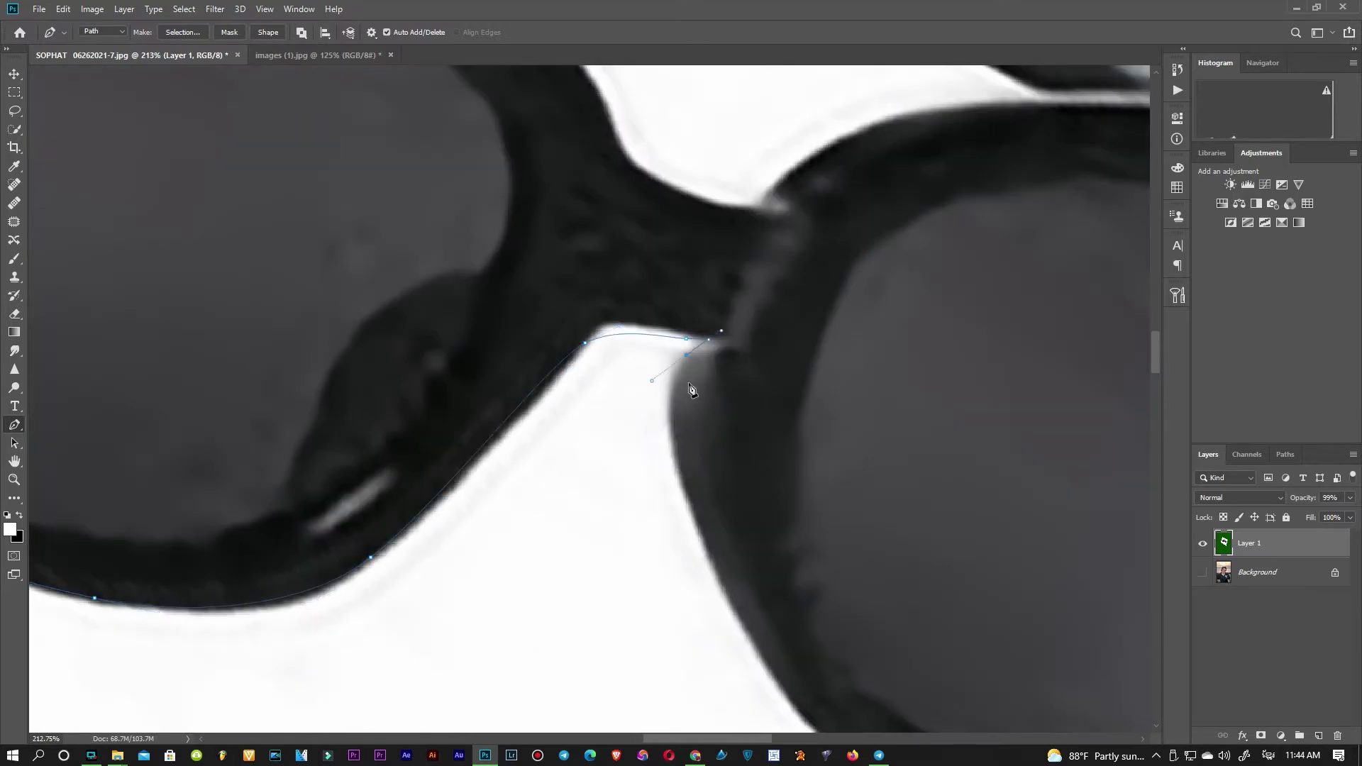
pyautogui.click(541, 398)
pyautogui.click(674, 347)
pyautogui.scroll(-4, 567, 354)
pyautogui.hscroll(5, 568, 355)
pyautogui.moveTo(396, 361); pyautogui.dragTo(528, 531)
pyautogui.scroll(-3, 207, 335)
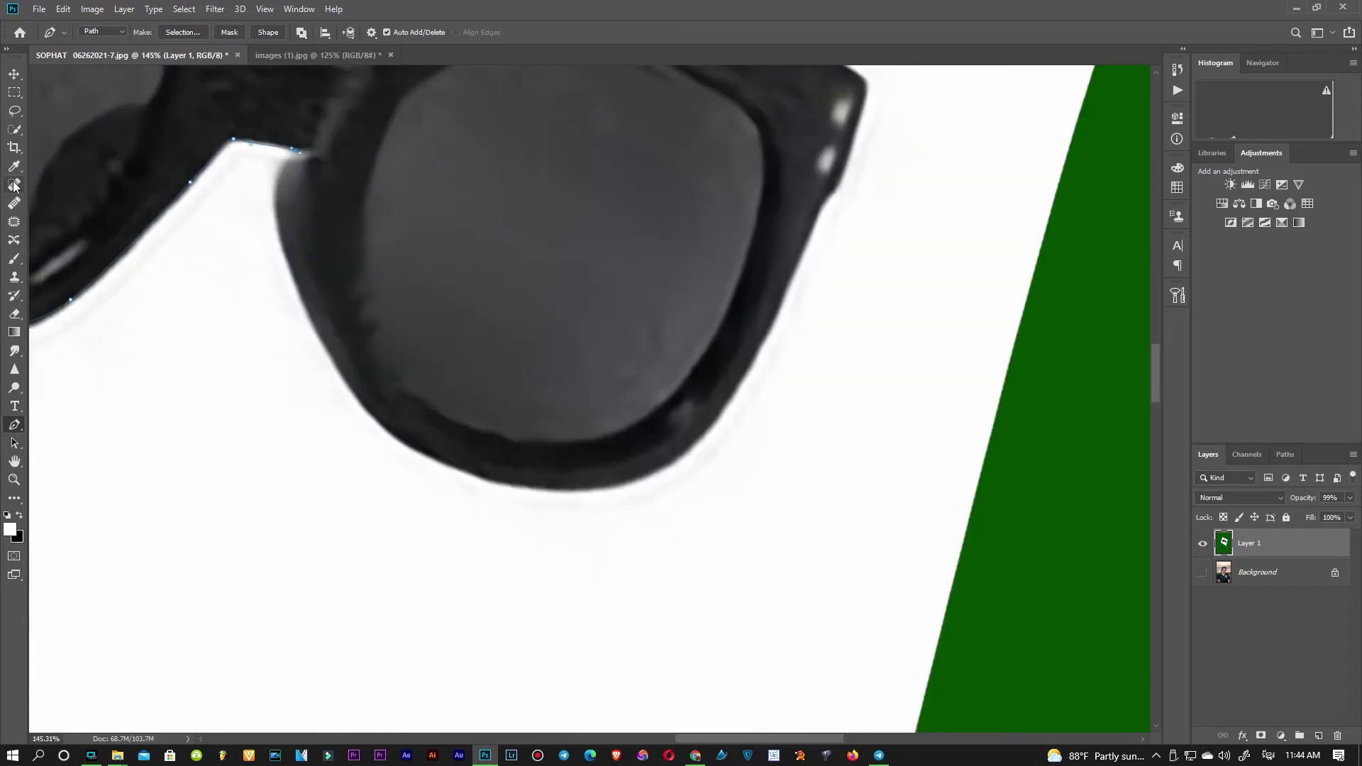
pyautogui.scroll(2, 625, 482)
pyautogui.hscroll(1, 639, 478)
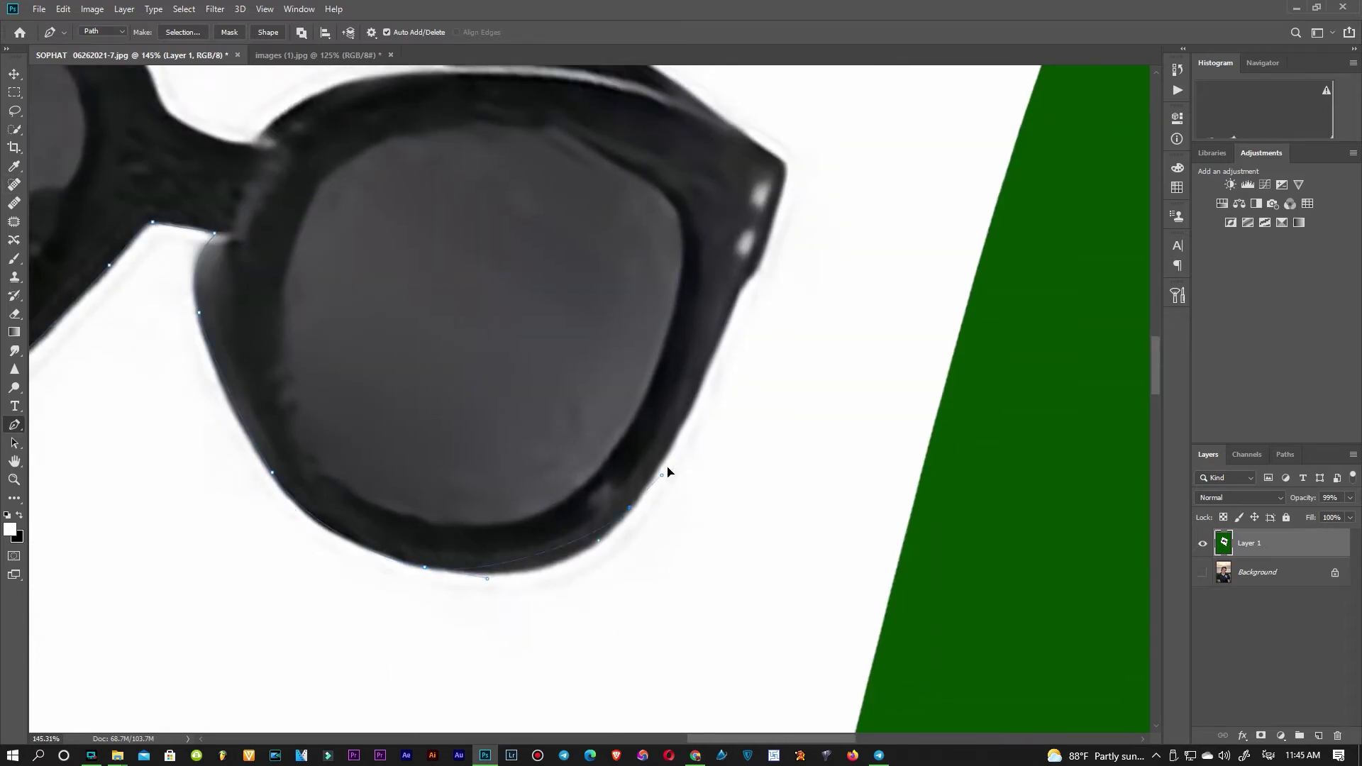
pyautogui.scroll(2, 710, 518)
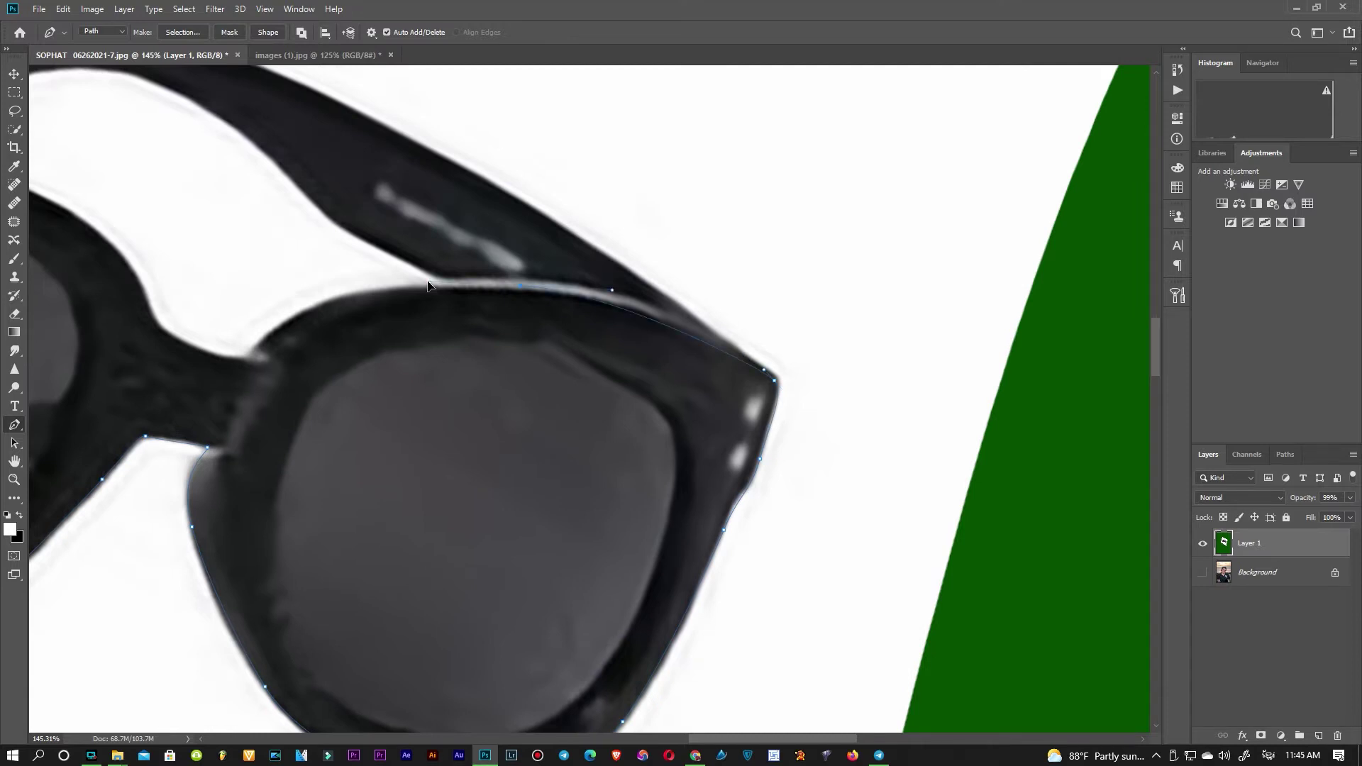
pyautogui.scroll(3, 639, 341)
# - Finish the path along the bridge and top of the frame and convert it to a selection
pyautogui.moveTo(723, 372); pyautogui.dragTo(695, 418)
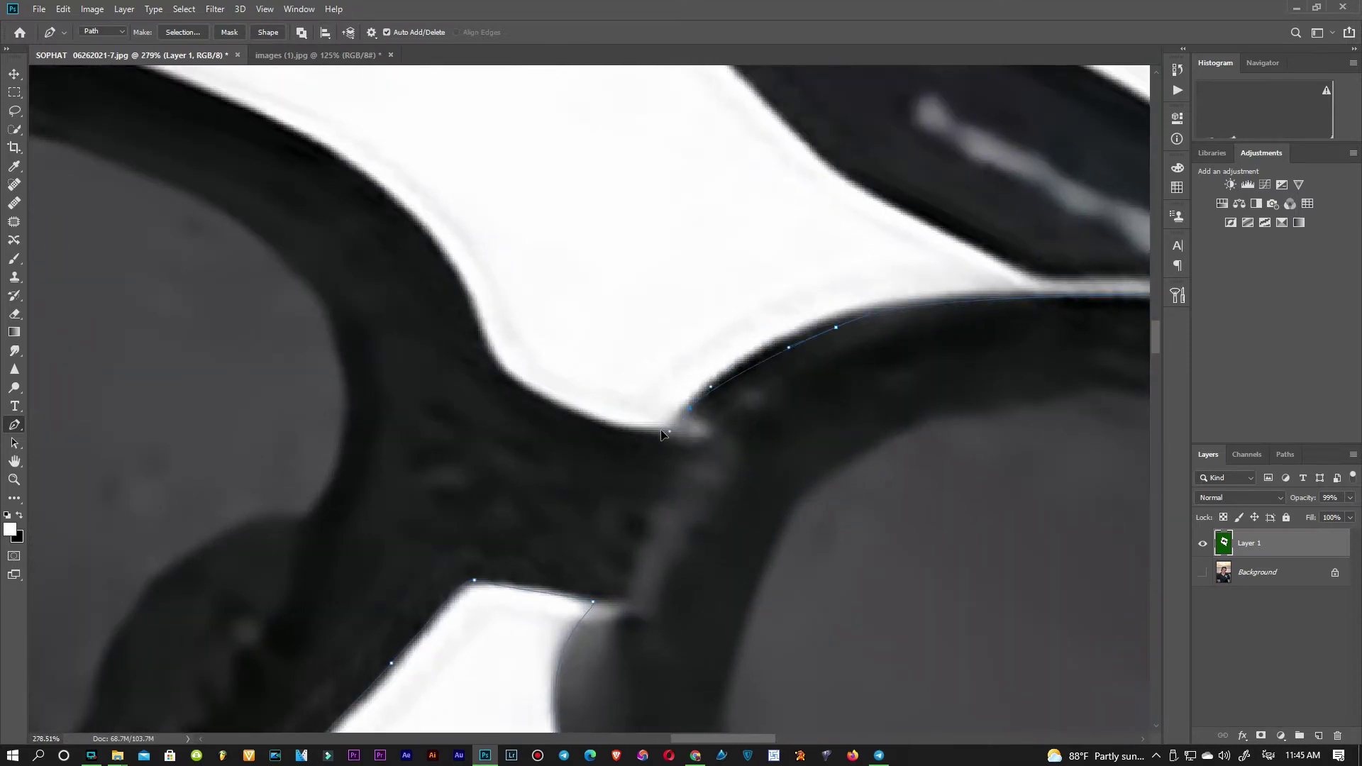
pyautogui.scroll(5, 781, 497)
pyautogui.hscroll(-4, 780, 497)
pyautogui.scroll(5, 674, 440)
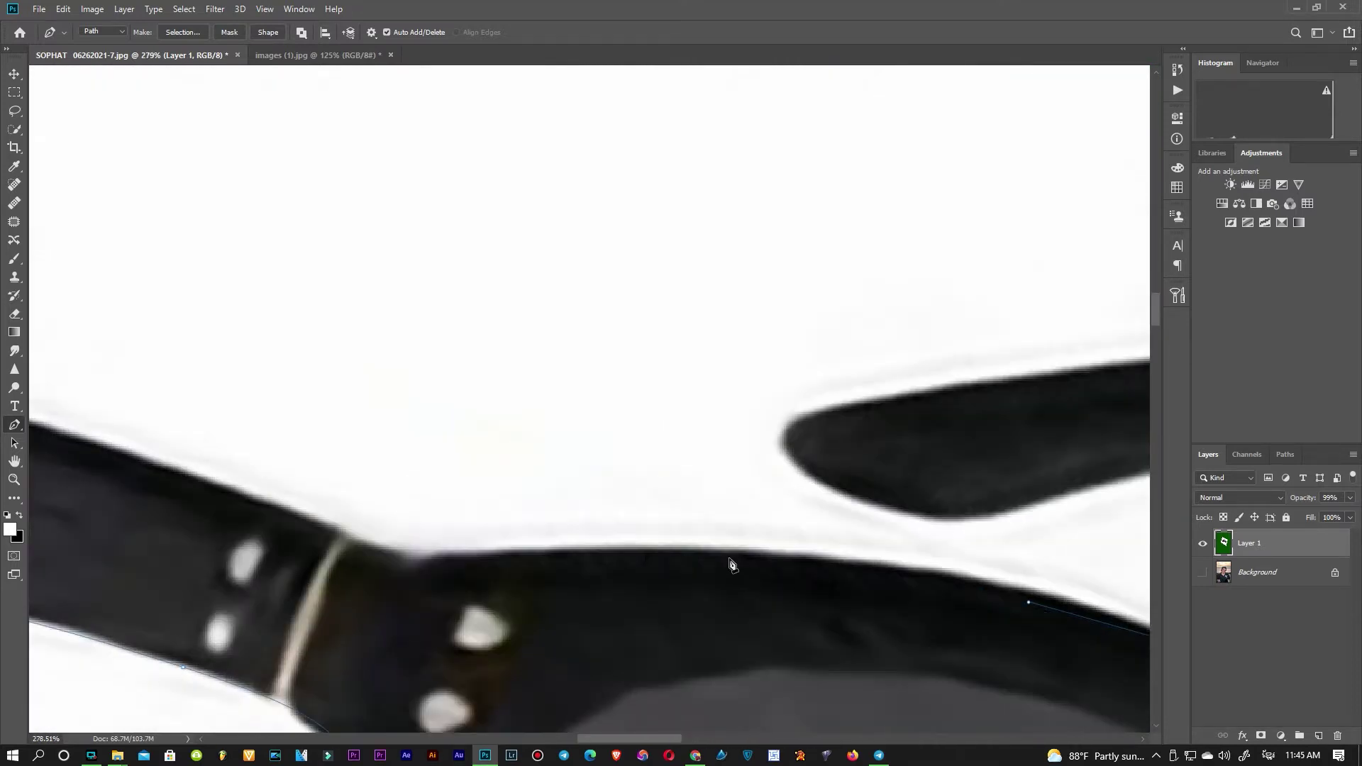
pyautogui.hscroll(-4, 497, 596)
pyautogui.moveTo(471, 629); pyautogui.dragTo(773, 724)
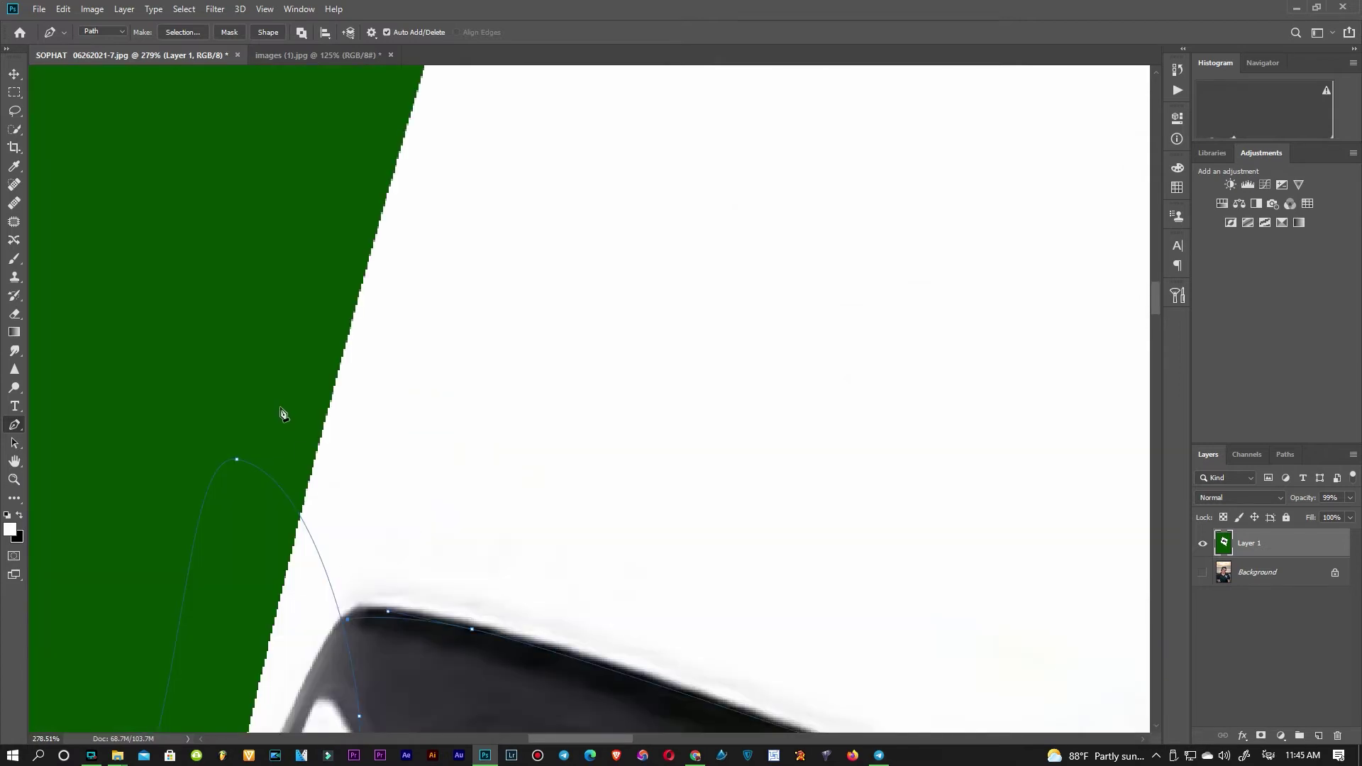
pyautogui.rightClick(279, 408)
pyautogui.click(326, 466)
# - Copy the selected frames to a new layer, hide the original, and delete a leftover white triangle
pyautogui.press('Return')
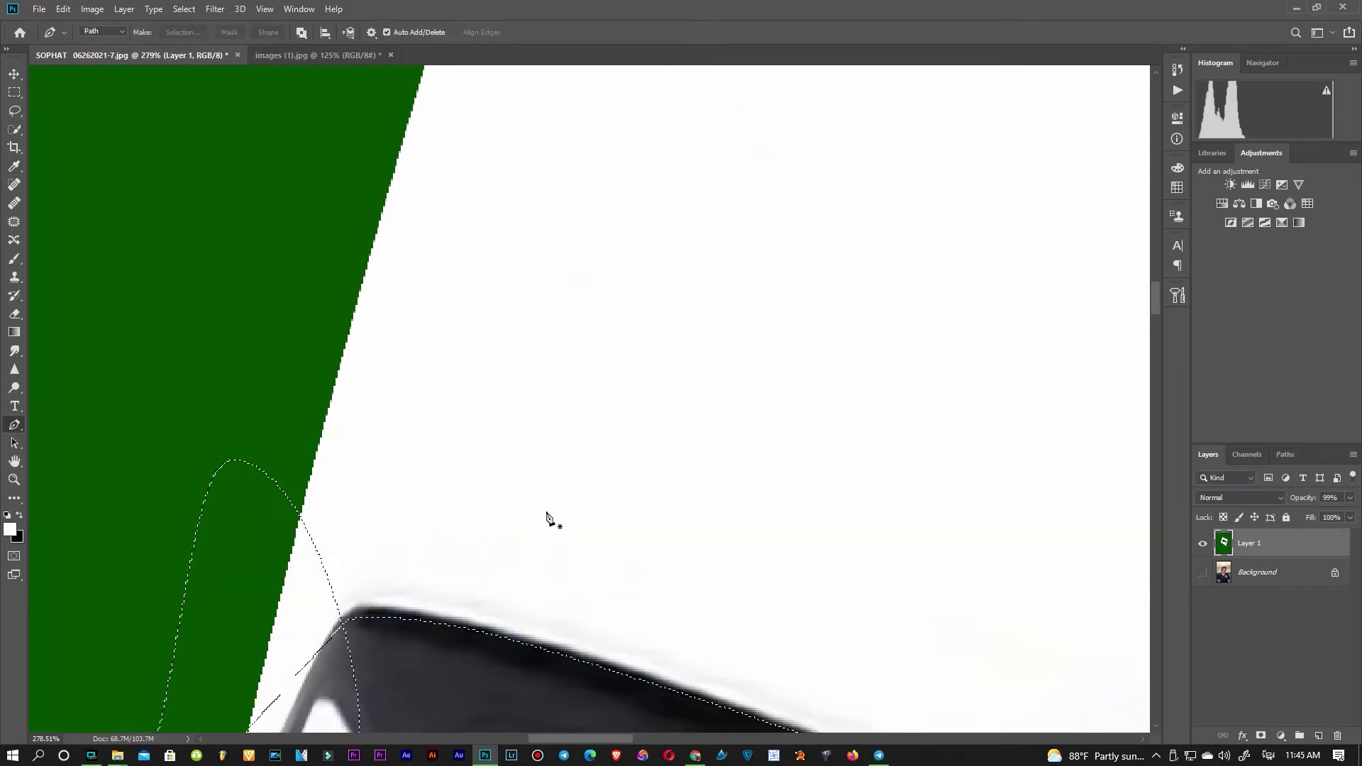
pyautogui.hotkey('ctrl', 'j')
pyautogui.click(1203, 572)
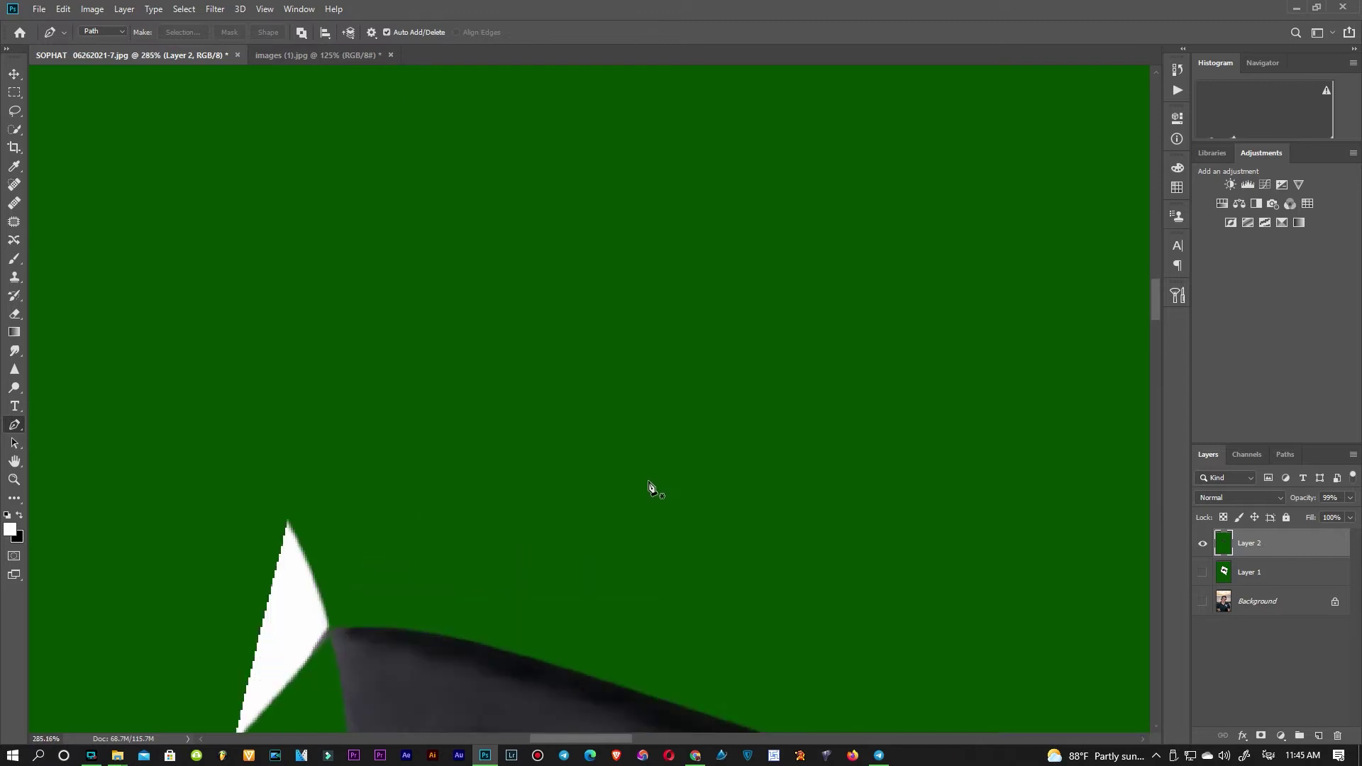
pyautogui.hscroll(-3, 654, 487)
pyautogui.press('l')
pyautogui.moveTo(440, 305)
pyautogui.mouseDown()
pyautogui.moveTo(417, 545)
pyautogui.moveTo(435, 165)
pyautogui.mouseUp()
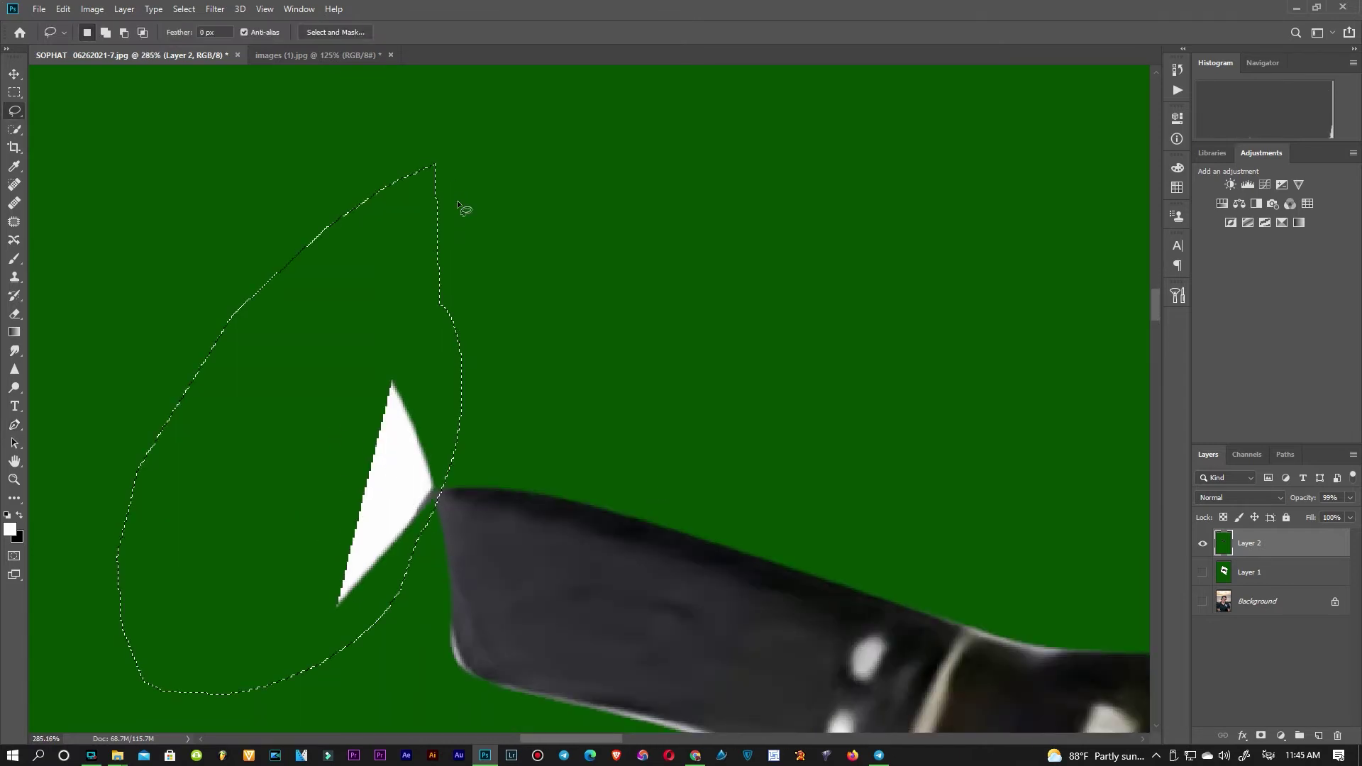
pyautogui.press('Delete')
pyautogui.hotkey('ctrl', 'd')
# - Start a Pen path inside the left lens, undoing the first few points
pyautogui.scroll(-5, 460, 206)
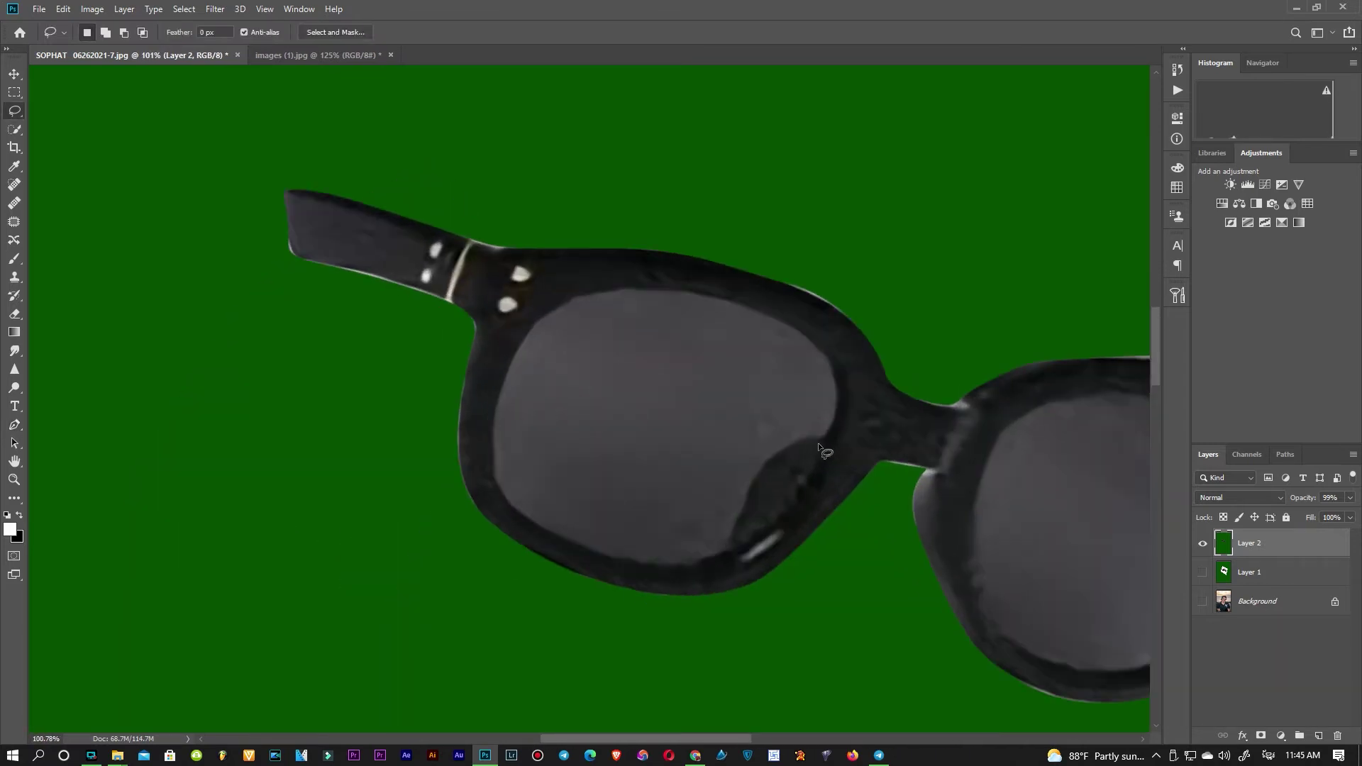
pyautogui.scroll(-3, 819, 443)
pyautogui.scroll(4, 874, 490)
pyautogui.scroll(1, 747, 439)
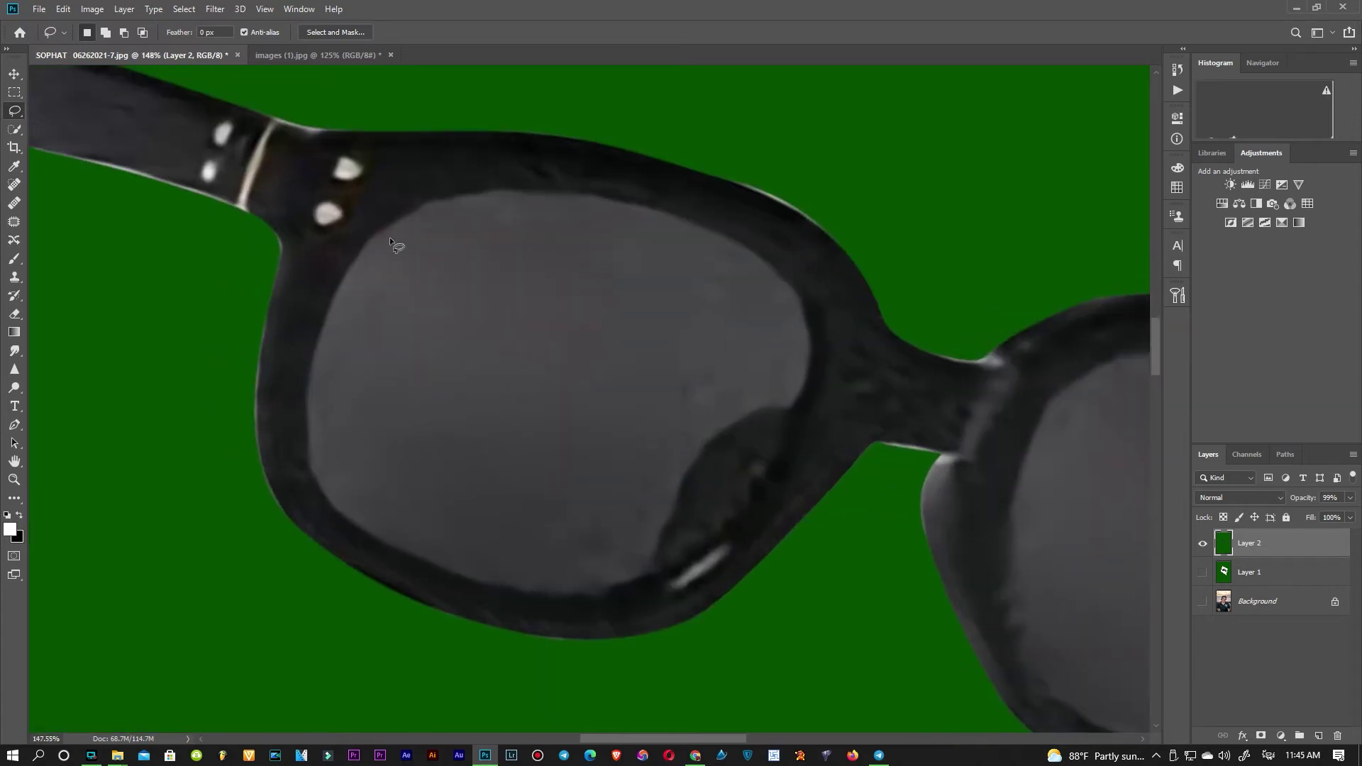
pyautogui.press('p')
pyautogui.click(384, 227)
pyautogui.click(306, 416)
pyautogui.click(313, 531)
pyautogui.click(403, 562)
pyautogui.click(452, 589)
pyautogui.scroll(1, 564, 586)
pyautogui.hotkey('ctrl', 'z')
pyautogui.hotkey('ctrl', 'z')
pyautogui.hotkey('ctrl', 'z')
# - Trace the rest of the left lens outline and close the path
pyautogui.click(273, 525)
pyautogui.click(383, 591)
pyautogui.moveTo(569, 633); pyautogui.dragTo(622, 638)
pyautogui.click(669, 607)
pyautogui.click(695, 590)
pyautogui.click(725, 483)
pyautogui.click(812, 396)
pyautogui.moveTo(878, 377); pyautogui.dragTo(889, 364)
pyautogui.scroll(2, 877, 377)
pyautogui.moveTo(857, 308); pyautogui.dragTo(791, 259)
pyautogui.moveTo(591, 197); pyautogui.dragTo(702, 207)
pyautogui.moveTo(345, 219); pyautogui.dragTo(317, 231)
pyautogui.click(321, 240)
# - Stroke the left lens path, turn it into a selection and delete the lens area
pyautogui.rightClick(366, 263)
pyautogui.click(425, 366)
pyautogui.press('Return')
pyautogui.rightClick(390, 343)
pyautogui.click(426, 415)
pyautogui.click(754, 204)
pyautogui.press('Delete')
pyautogui.hotkey('ctrl', 'd')
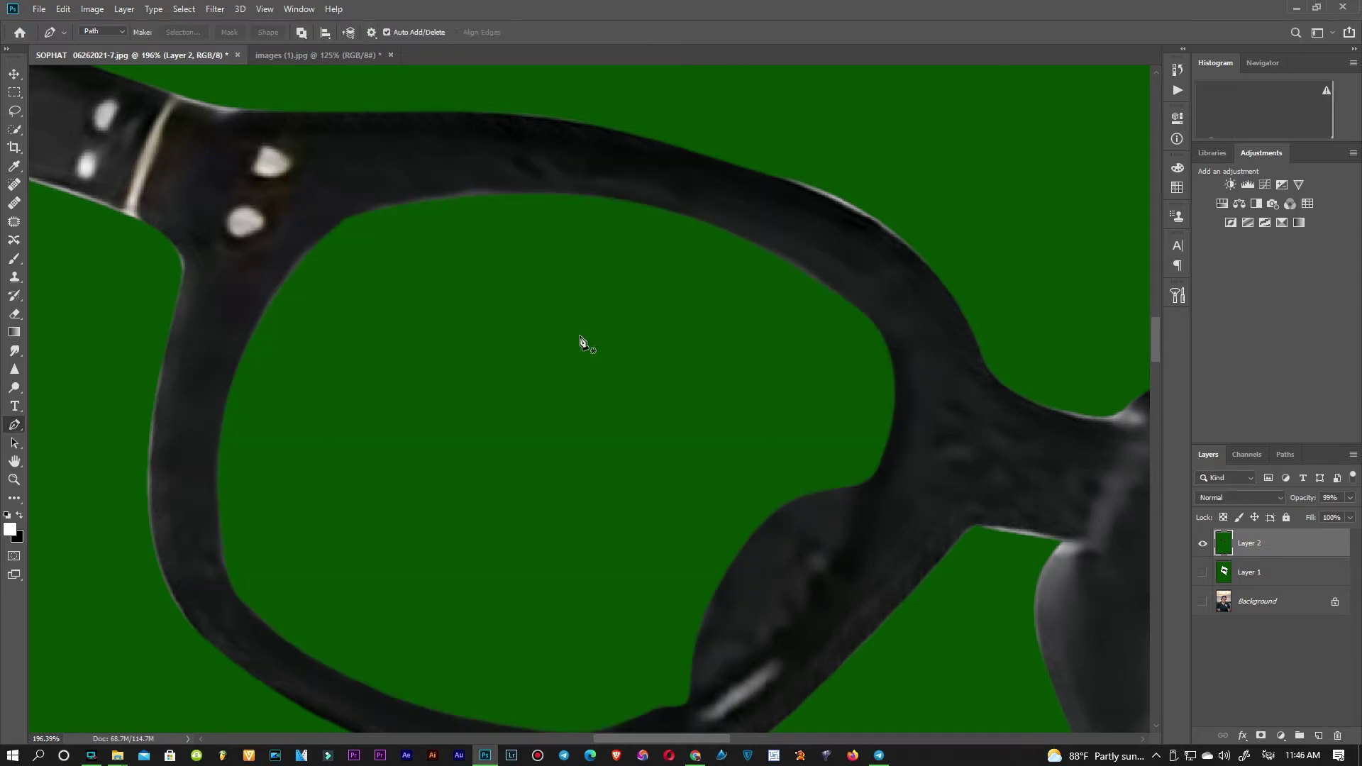
pyautogui.scroll(-3, 580, 342)
pyautogui.scroll(2, 681, 377)
# - Outline the right lens as a selection and make the Background photo visible again
pyautogui.click(551, 291)
pyautogui.moveTo(715, 246); pyautogui.dragTo(787, 250)
pyautogui.click(899, 323)
pyautogui.click(898, 391)
pyautogui.moveTo(898, 391); pyautogui.dragTo(1060, 154)
pyautogui.click(1045, 220)
pyautogui.moveTo(970, 342); pyautogui.dragTo(924, 387)
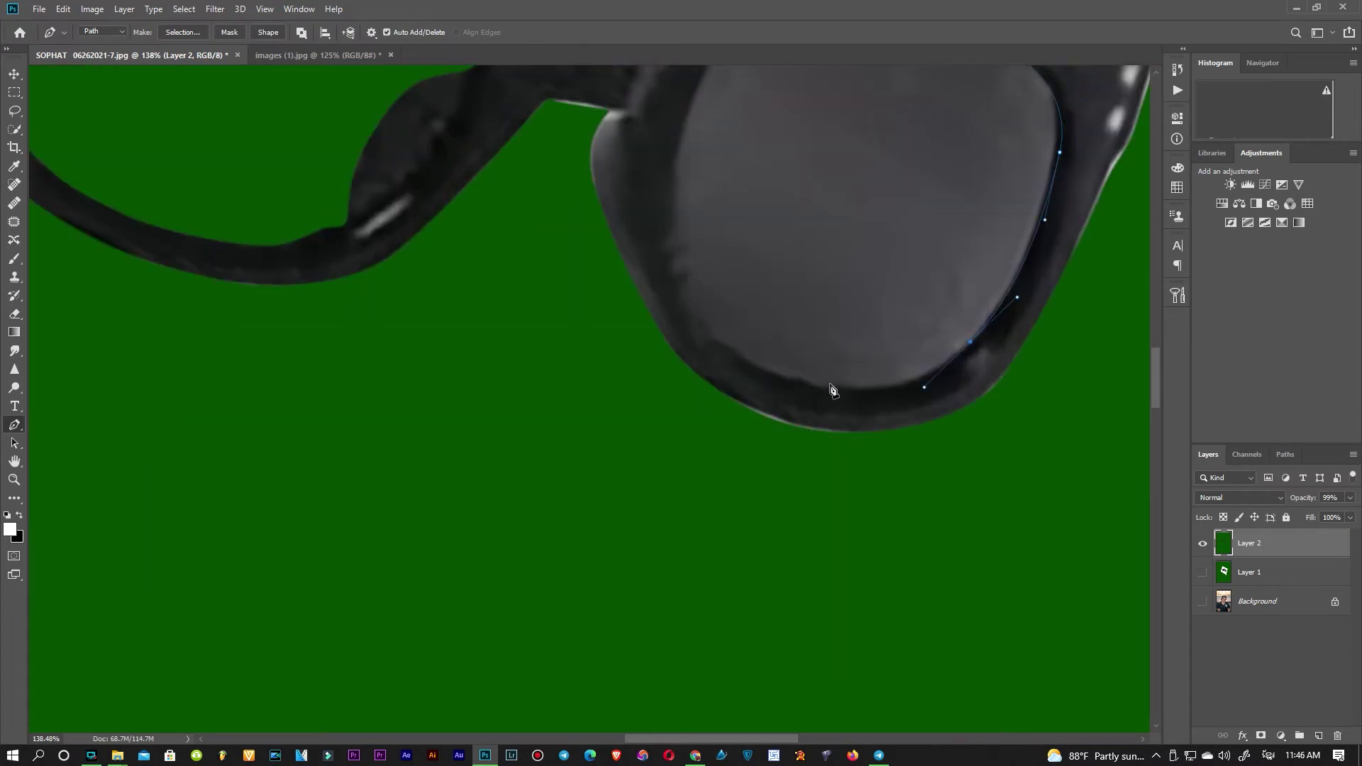
pyautogui.scroll(3, 710, 341)
pyautogui.rightClick(735, 241)
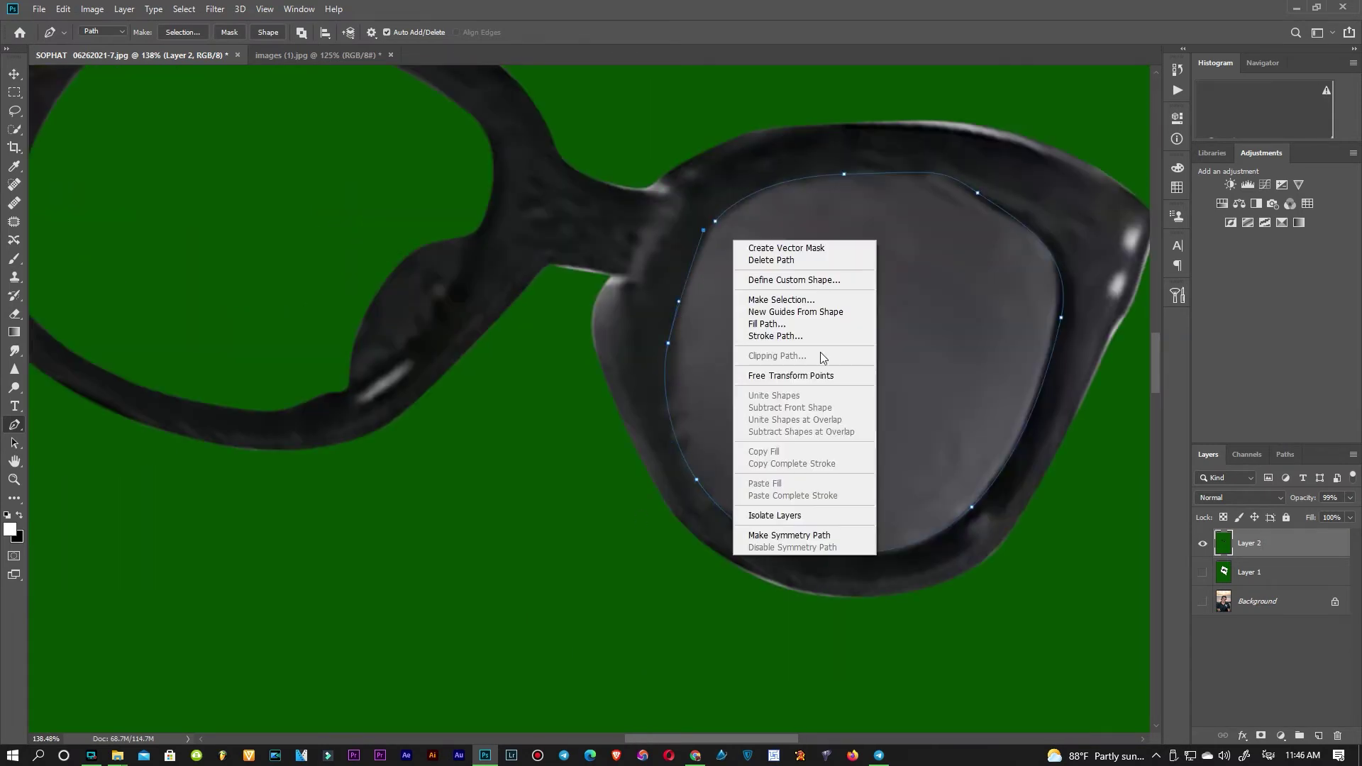
pyautogui.click(799, 300)
pyautogui.scroll(-5, 797, 283)
pyautogui.click(1203, 601)
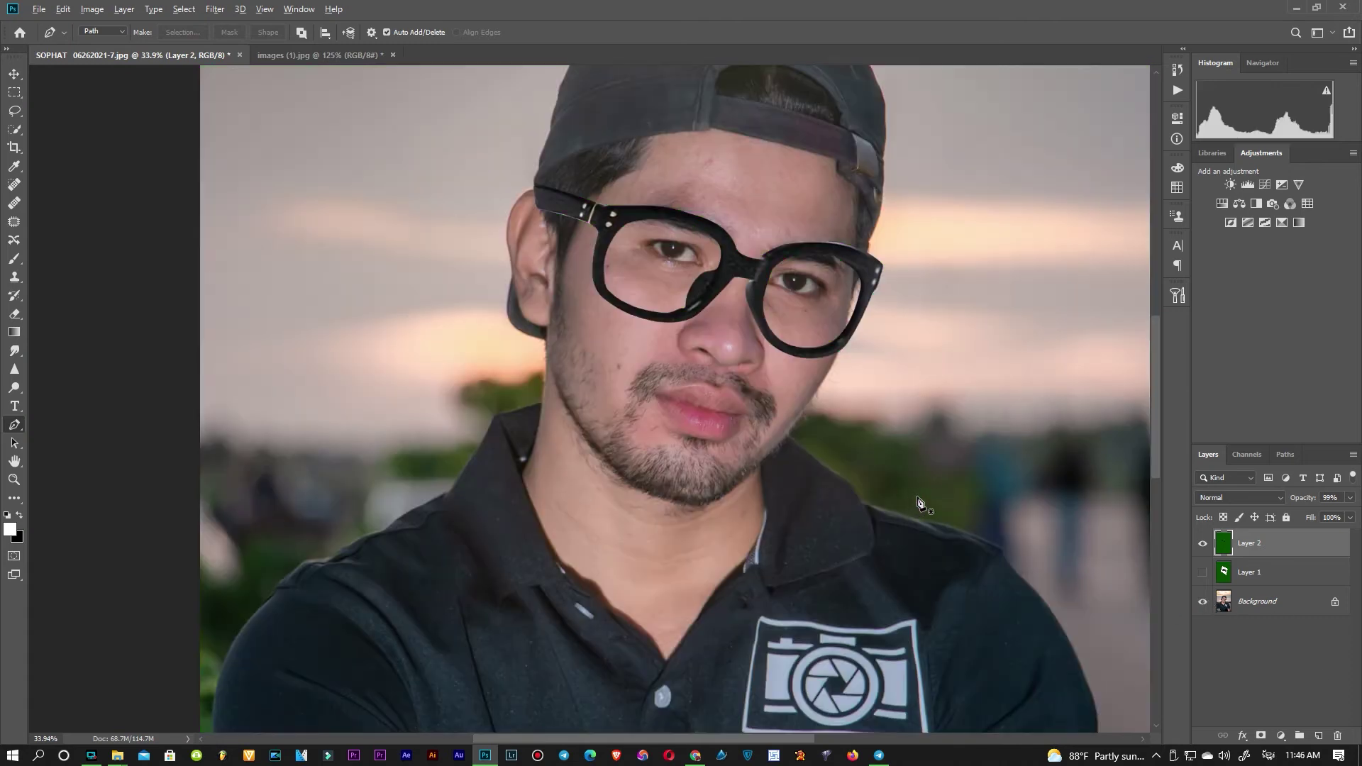
# - Hide Layer 1 after selecting it and the glasses frames layer
pyautogui.scroll(3, 827, 316)
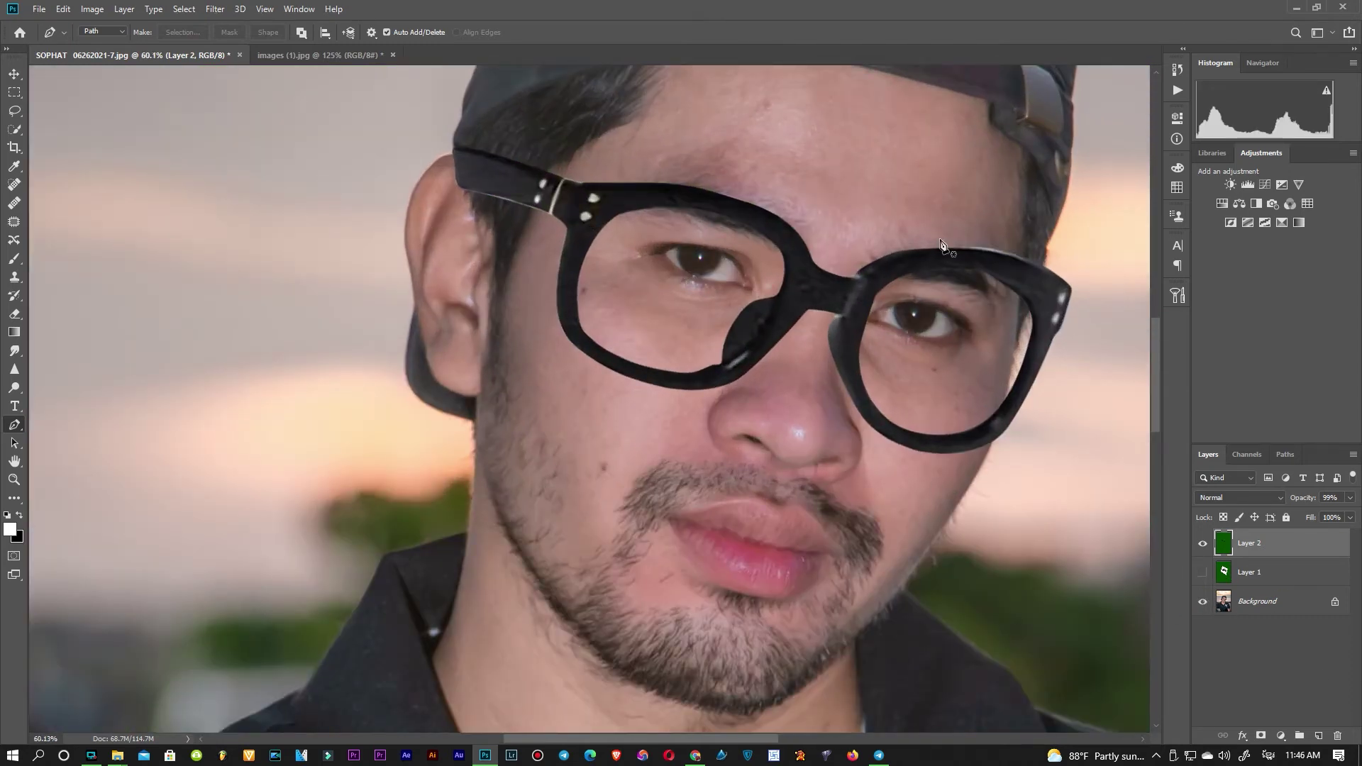
pyautogui.scroll(-3, 942, 246)
pyautogui.click(1242, 574)
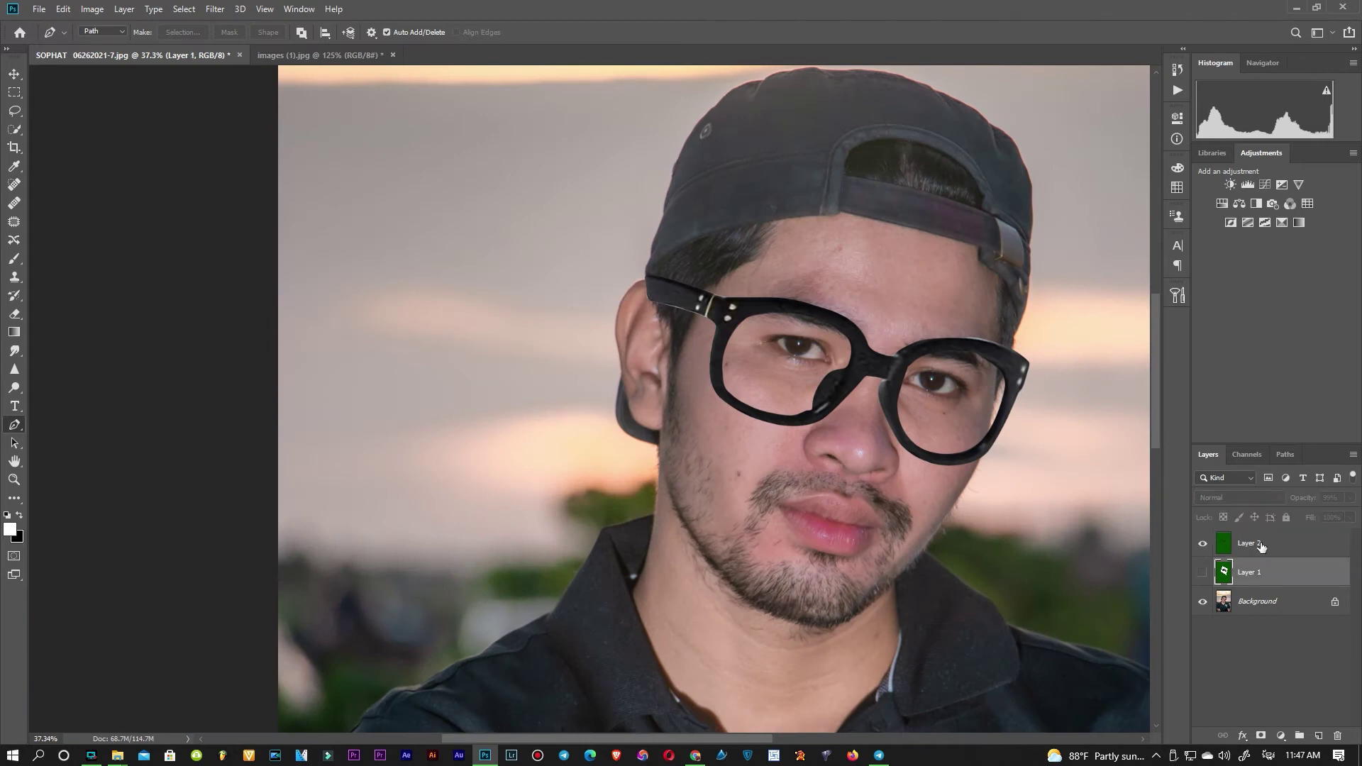
pyautogui.click(1261, 546)
pyautogui.click(1202, 572)
# - Duplicate Layer 1 into Layer 3 and open the frames layer's style settings
pyautogui.scroll(1, 864, 435)
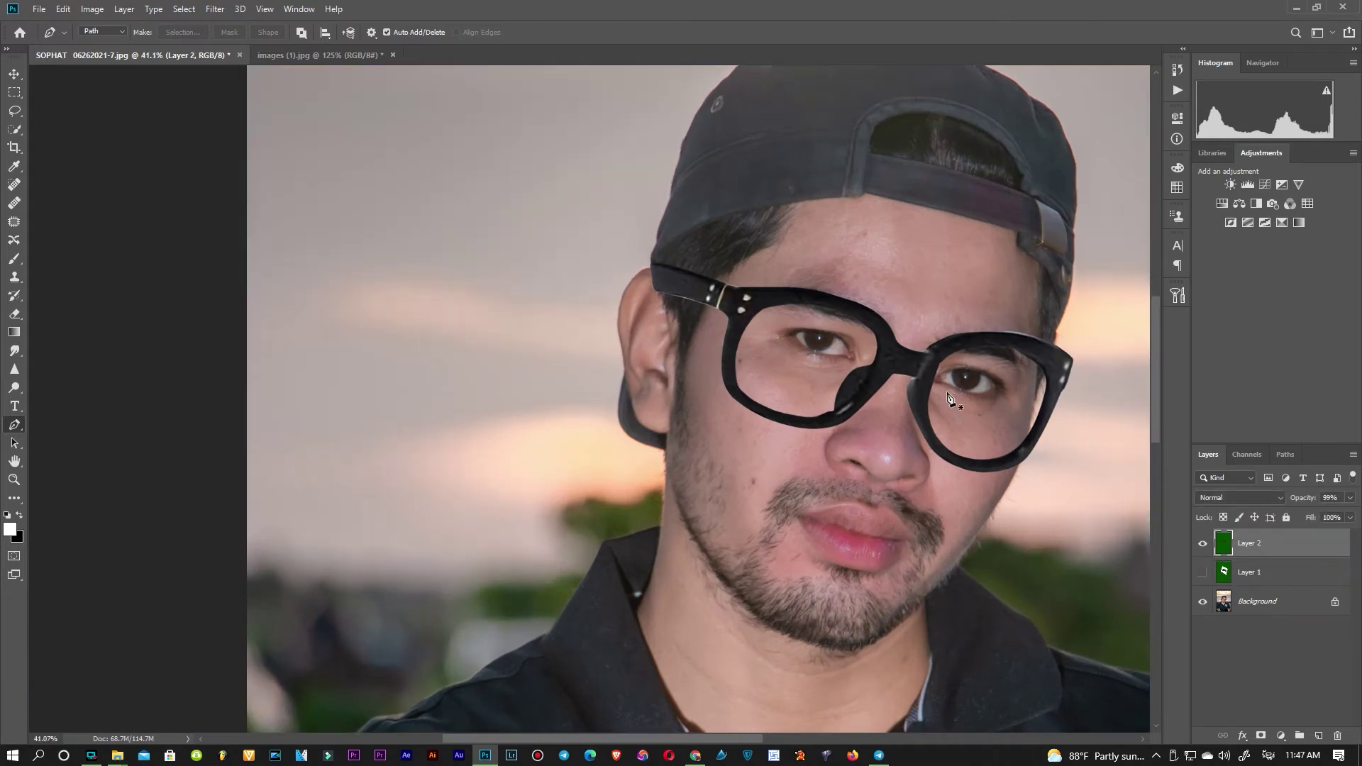
pyautogui.click(1256, 576)
pyautogui.hotkey('ctrl', 'j')
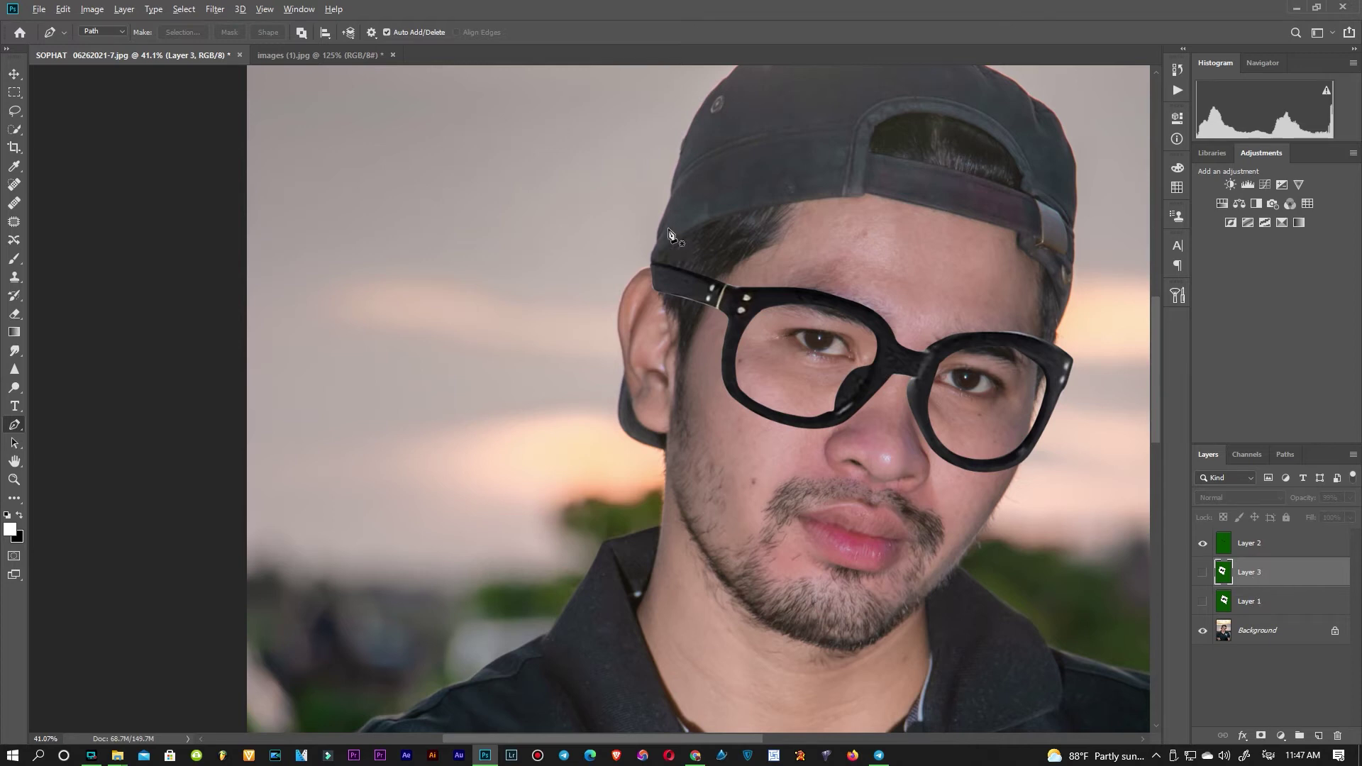
pyautogui.doubleClick(1277, 572)
# - On Layer 2's Layer Style, enable Gradient Overlay and a white Color Overlay at 100% opacity
pyautogui.press('Return')
pyautogui.rightClick(1277, 544)
pyautogui.click(1144, 169)
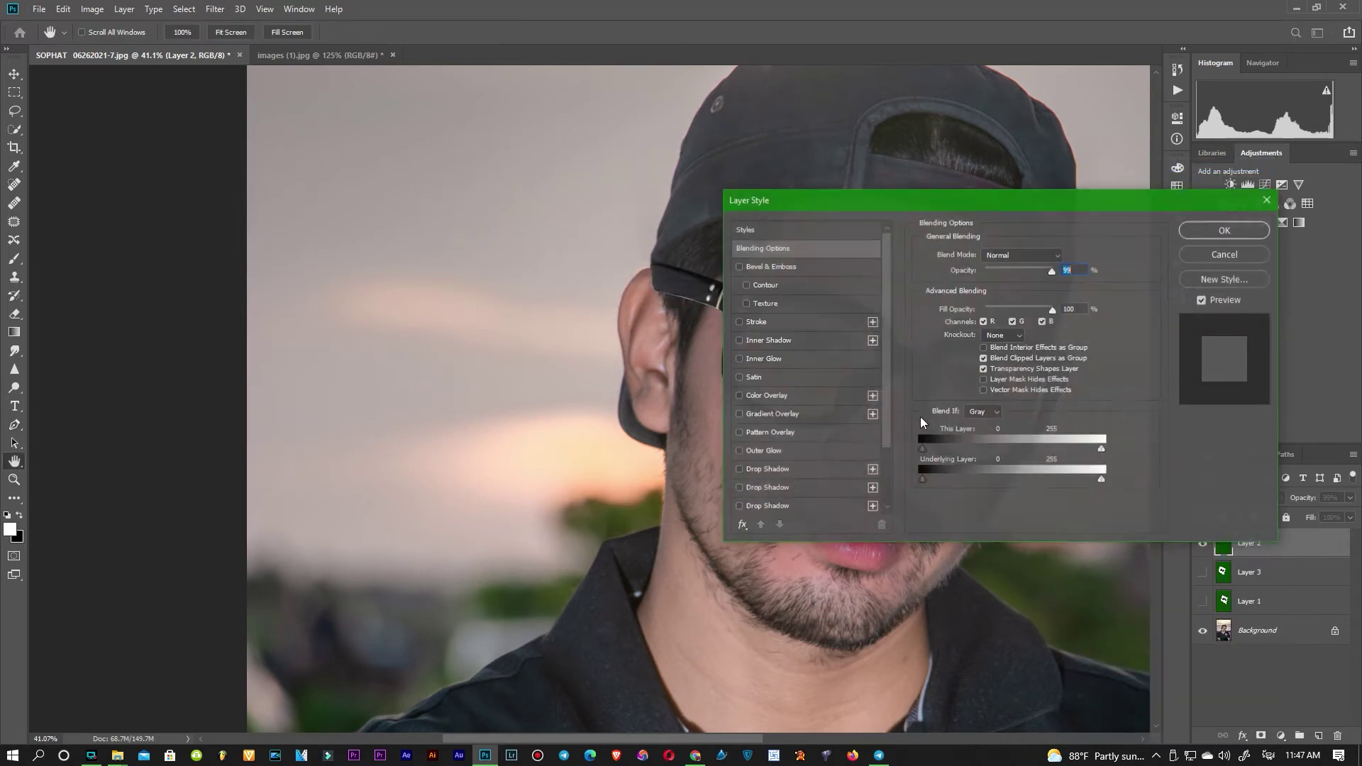
pyautogui.click(740, 395)
pyautogui.click(749, 396)
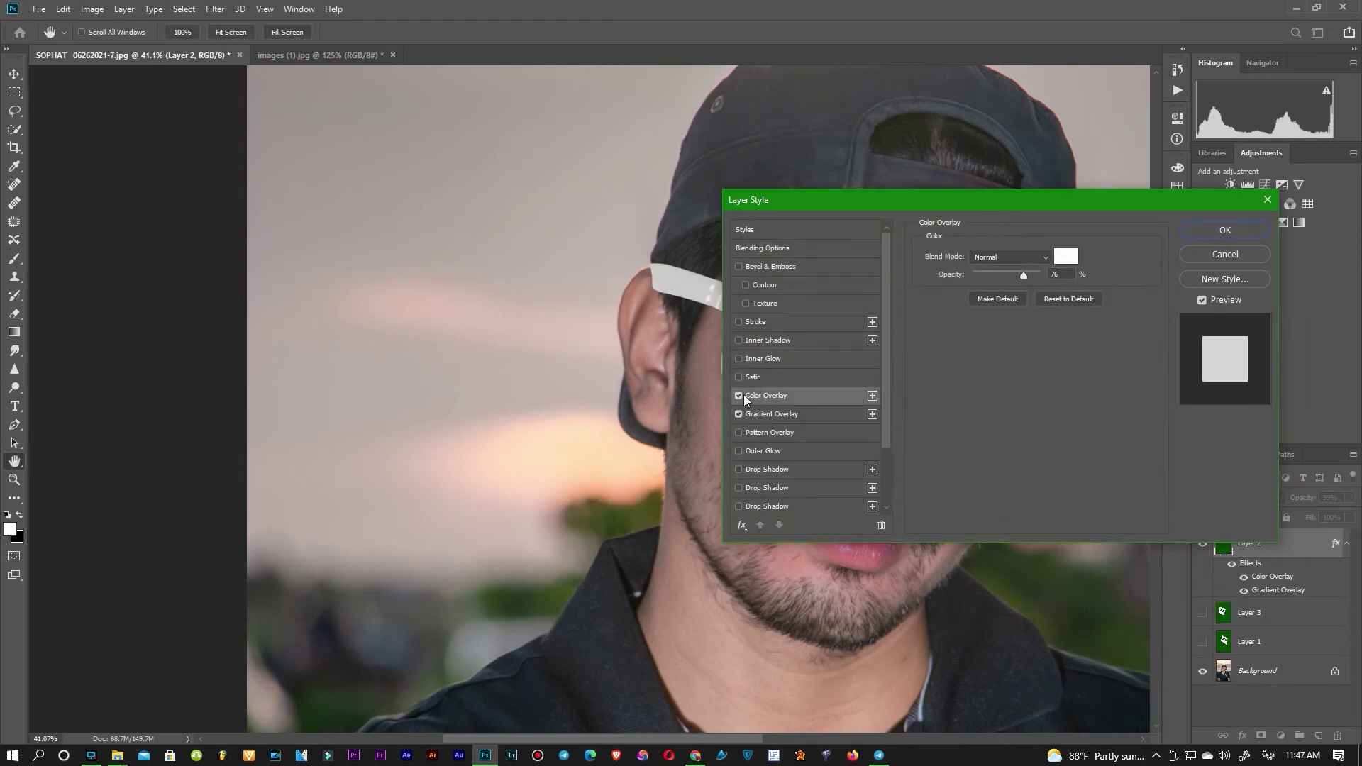
pyautogui.moveTo(1106, 214); pyautogui.dragTo(466, 150)
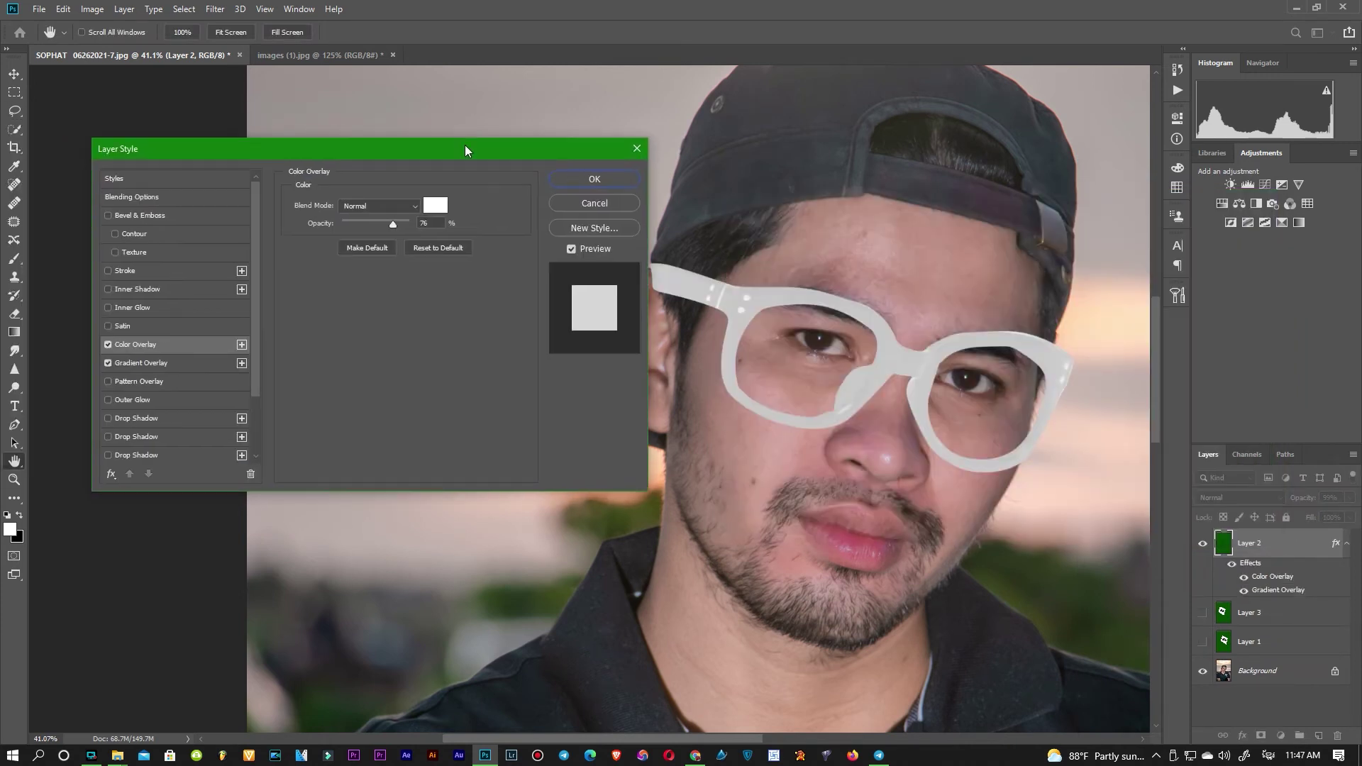
pyautogui.doubleClick(426, 223)
pyautogui.write('100')
# - Add Inner Shadow and Outer Glow to the frames, leaving Drop Shadow unticked
pyautogui.click(129, 399)
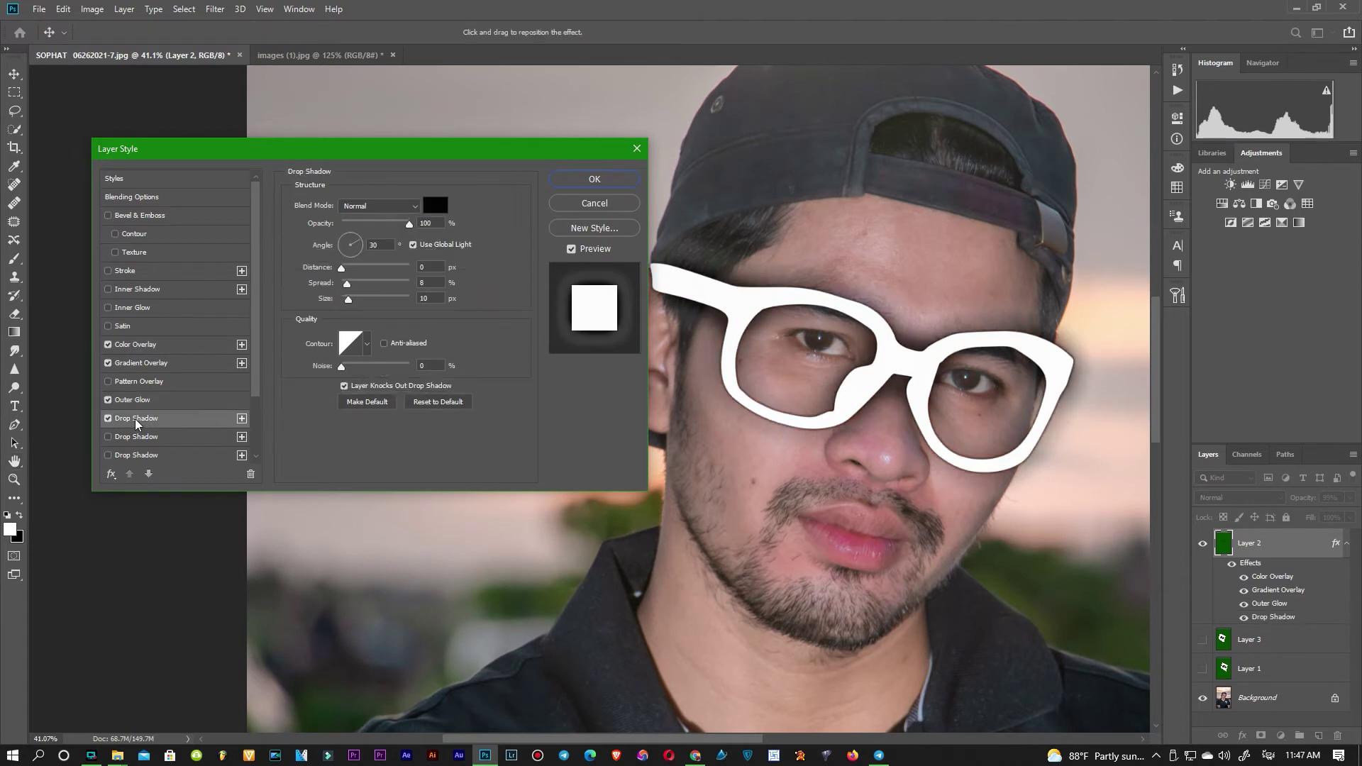
pyautogui.scroll(-3, 135, 419)
pyautogui.click(108, 363)
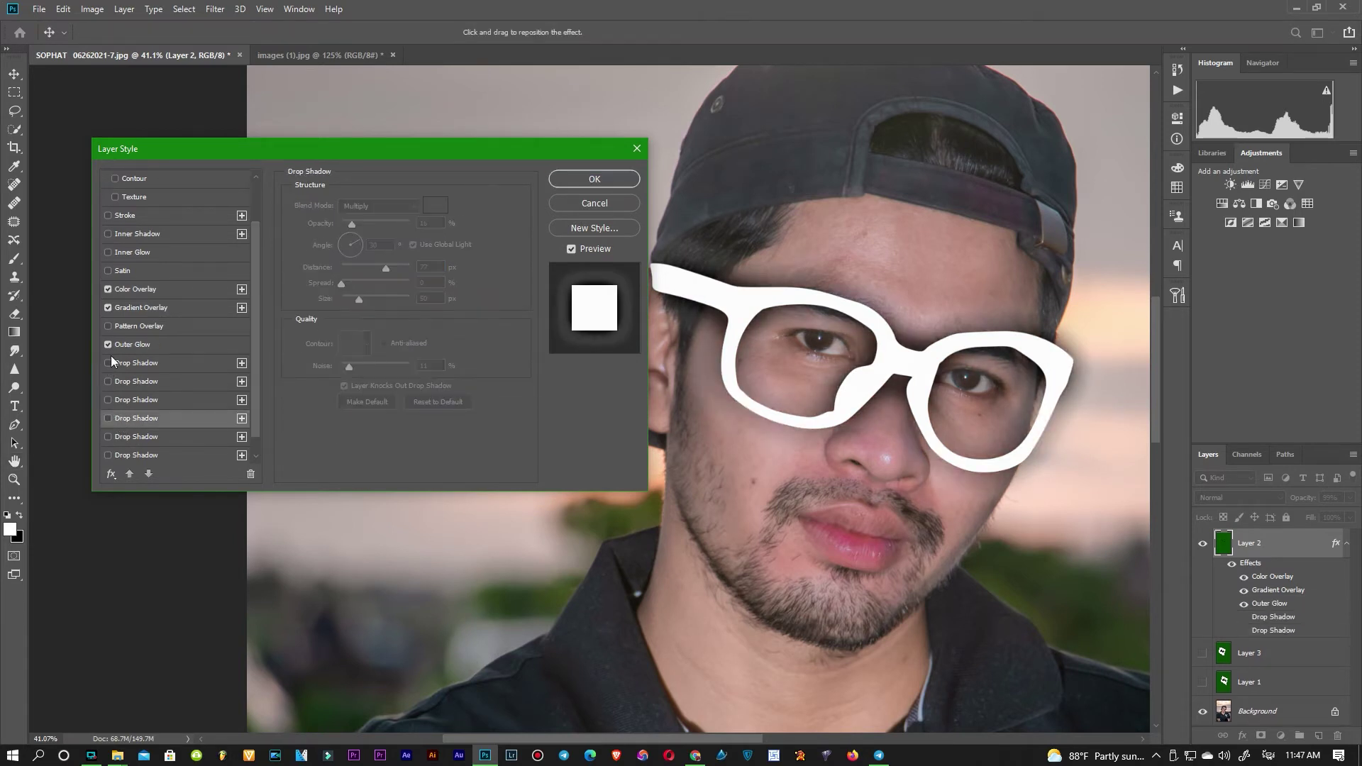
pyautogui.click(108, 344)
pyautogui.click(141, 307)
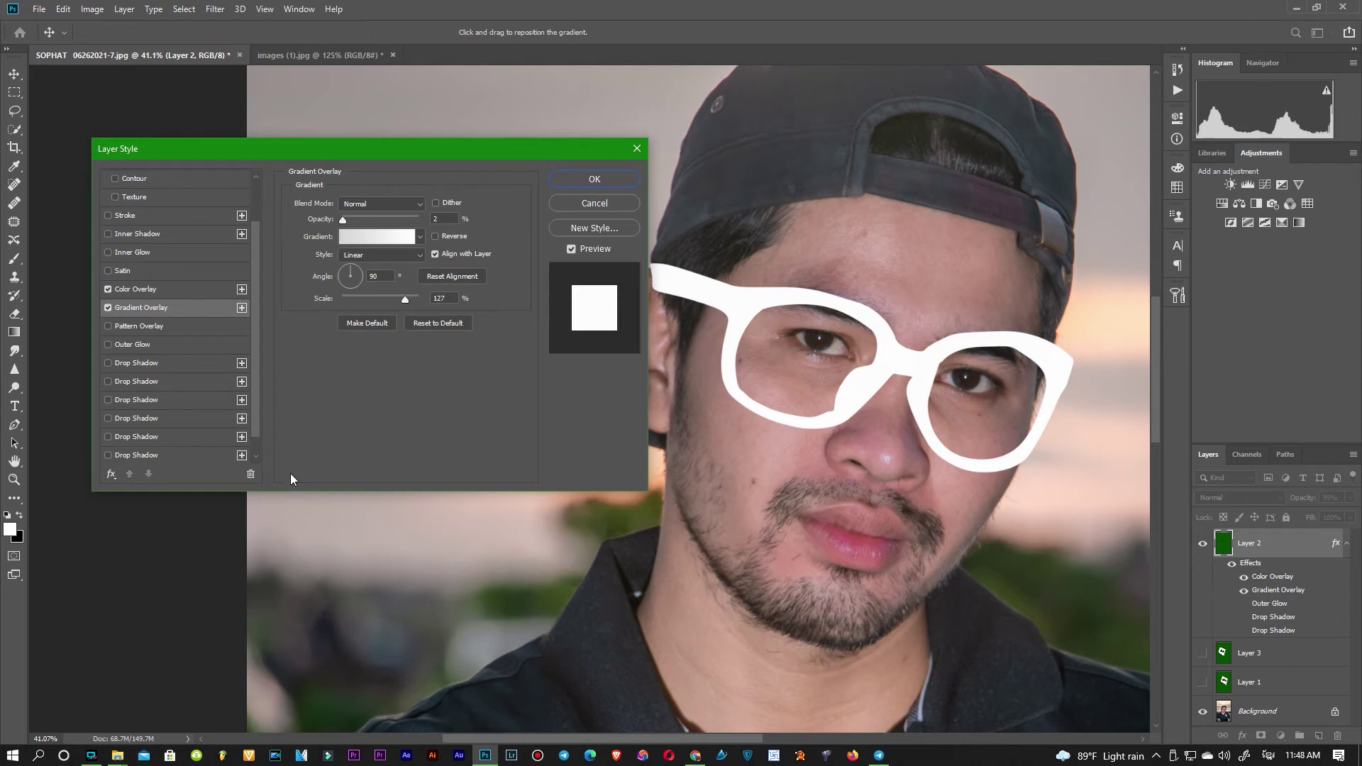
pyautogui.click(183, 236)
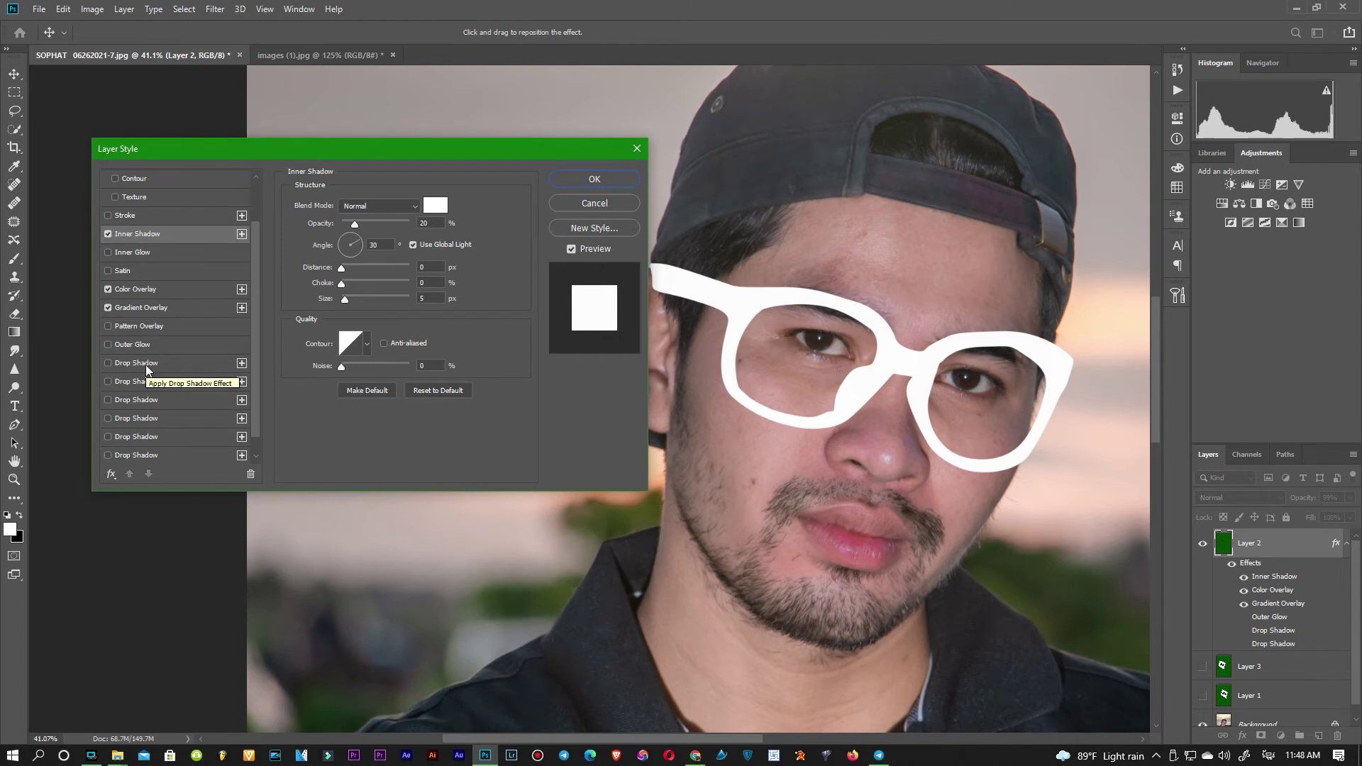
pyautogui.click(108, 344)
# - Set the Outer Glow colour to magenta #ff00cc
pyautogui.click(171, 344)
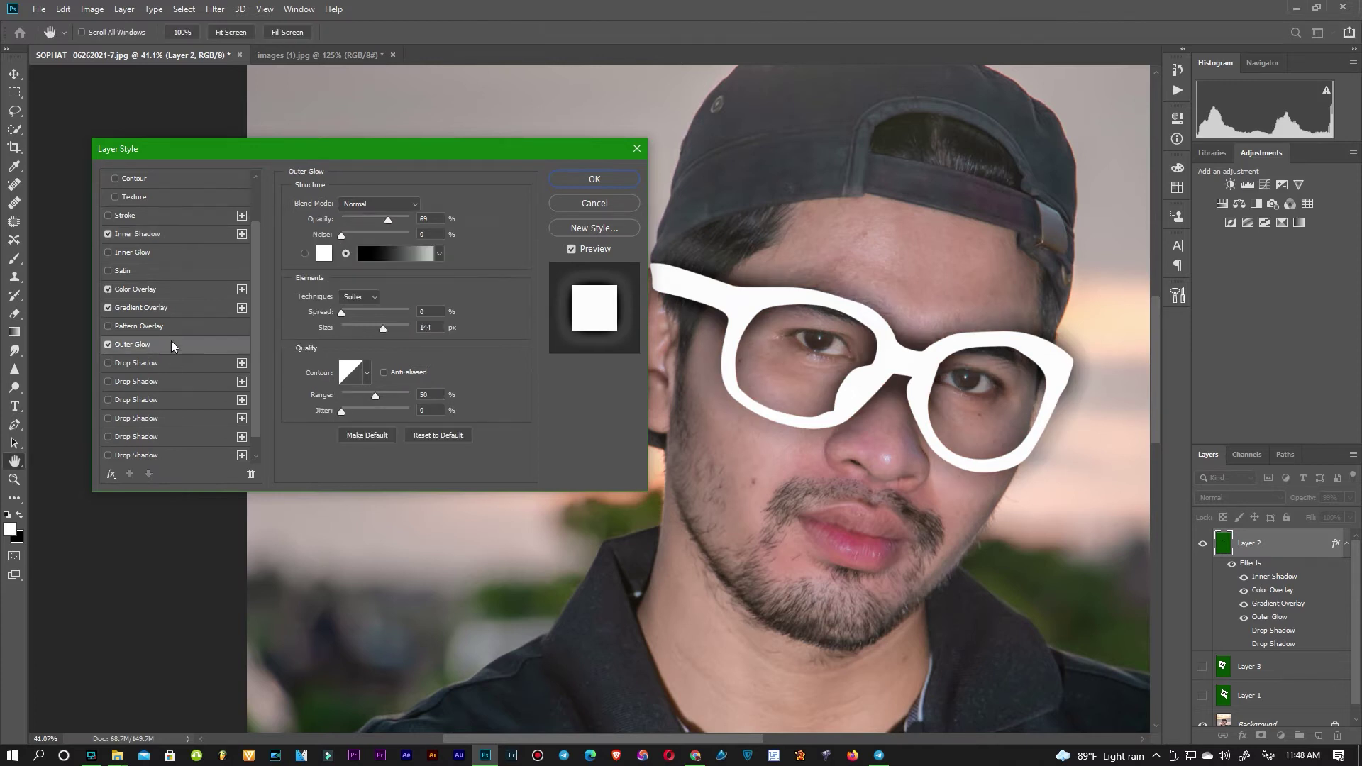
pyautogui.click(381, 256)
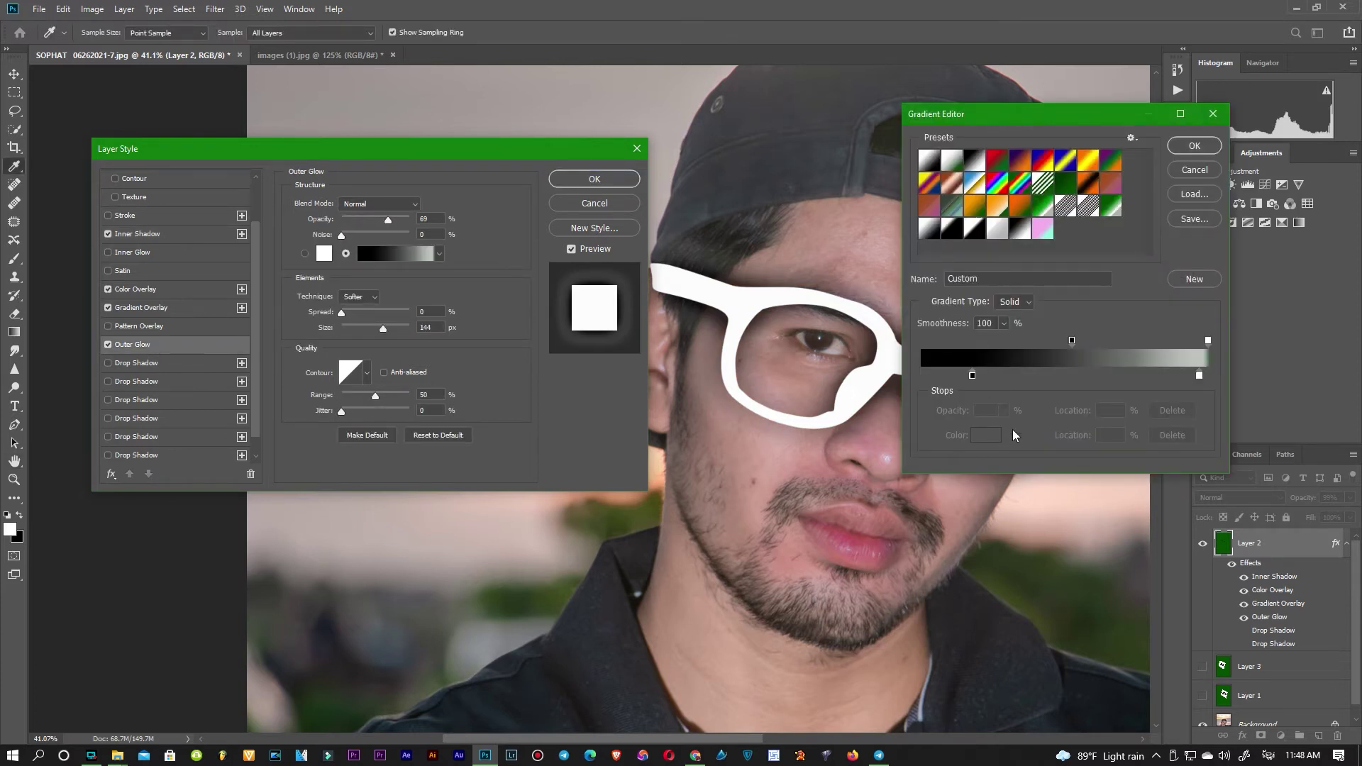
pyautogui.click(1213, 114)
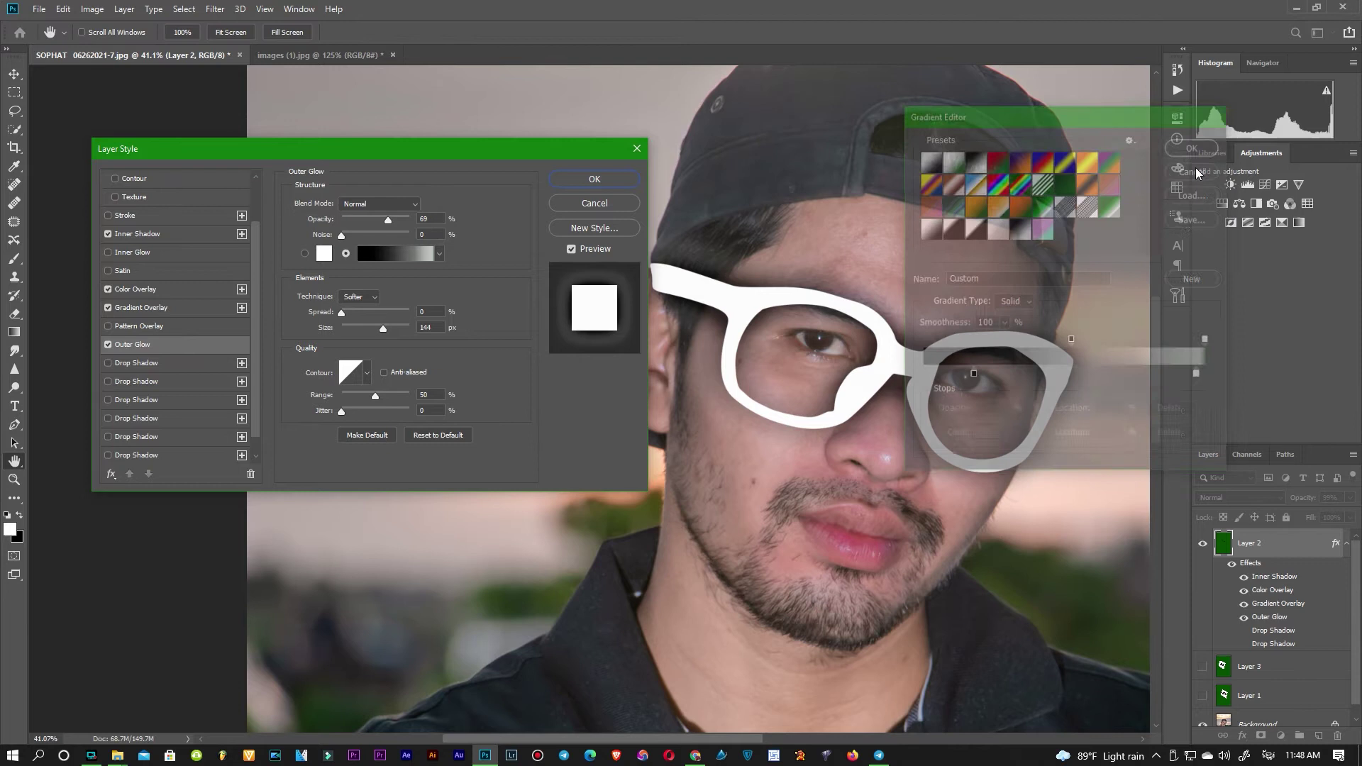
pyautogui.click(324, 253)
pyautogui.write('ff00cc')
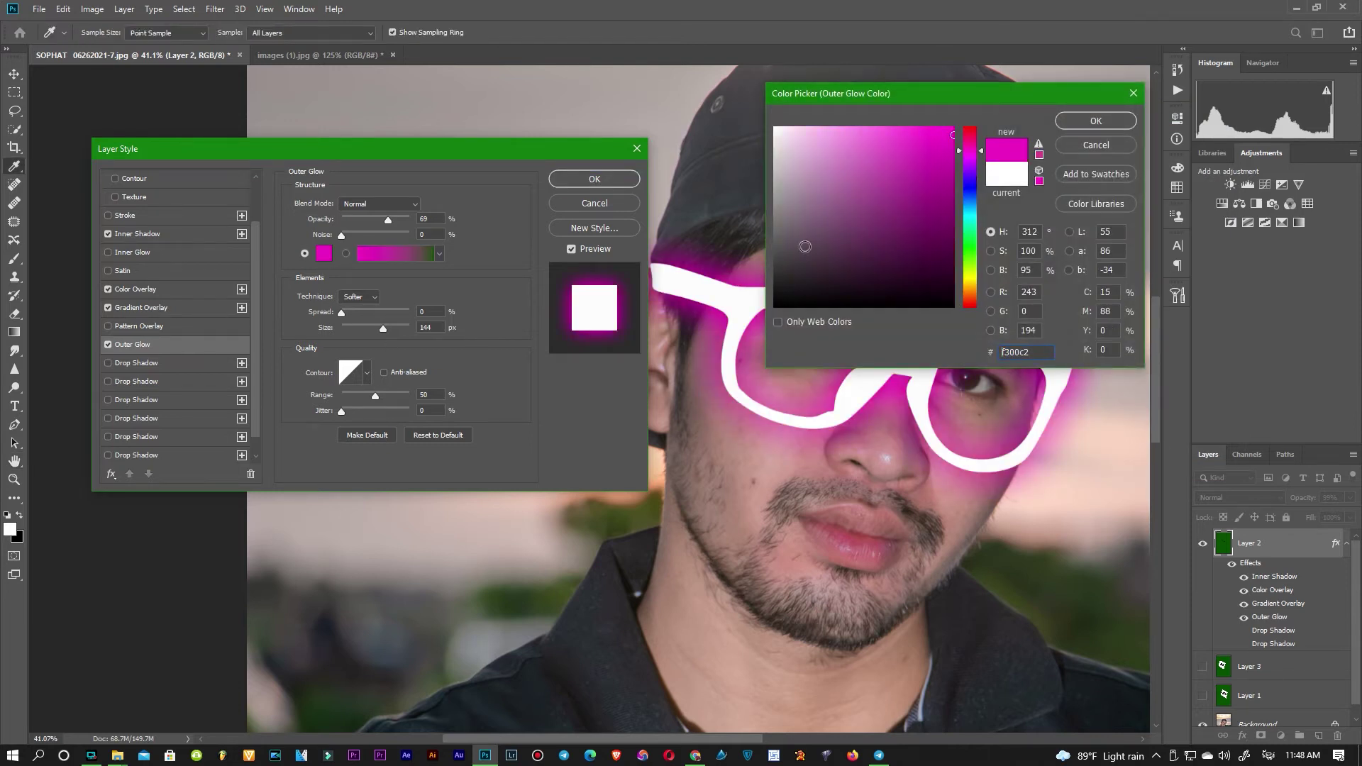
pyautogui.click(1097, 120)
# - Fade the glow gradient to transparent at 41%, tighten its size and spread, and apply the style
pyautogui.click(411, 254)
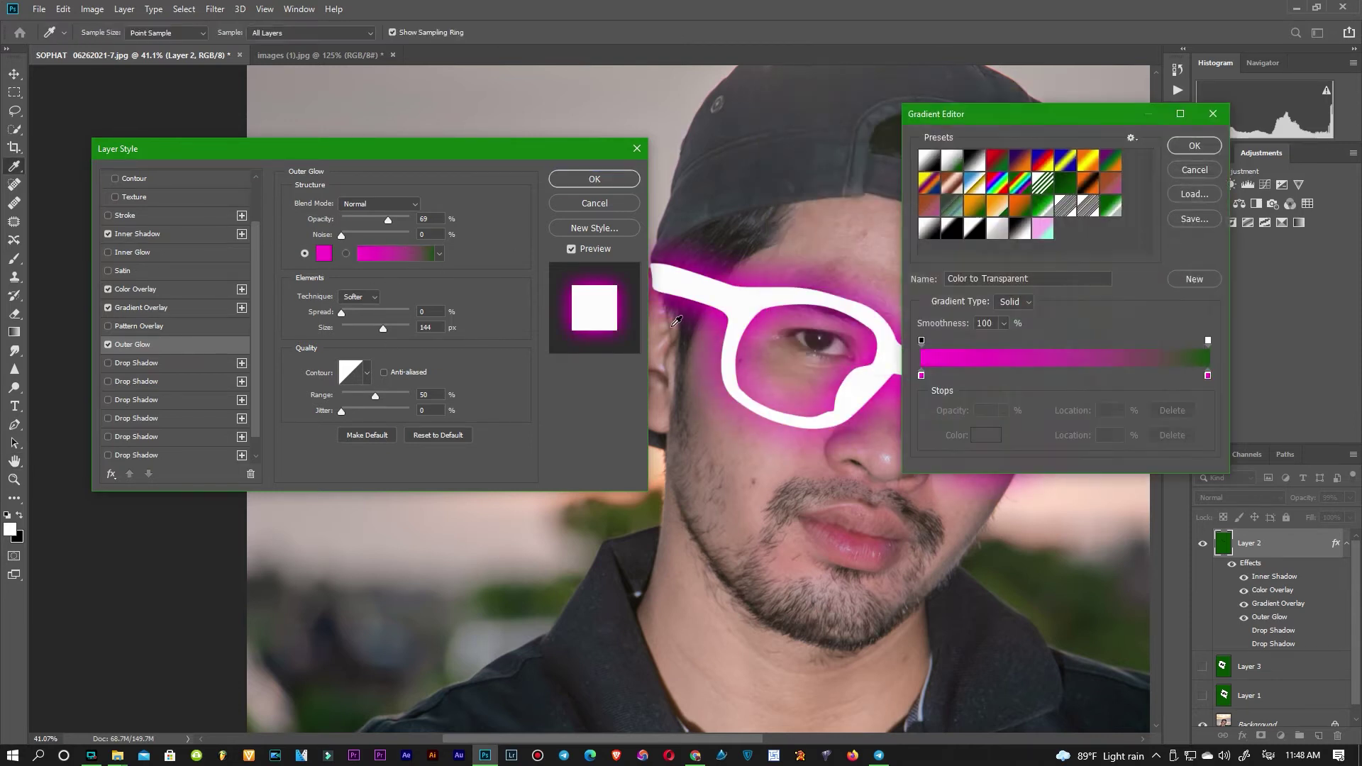
pyautogui.moveTo(1208, 342); pyautogui.dragTo(1040, 343)
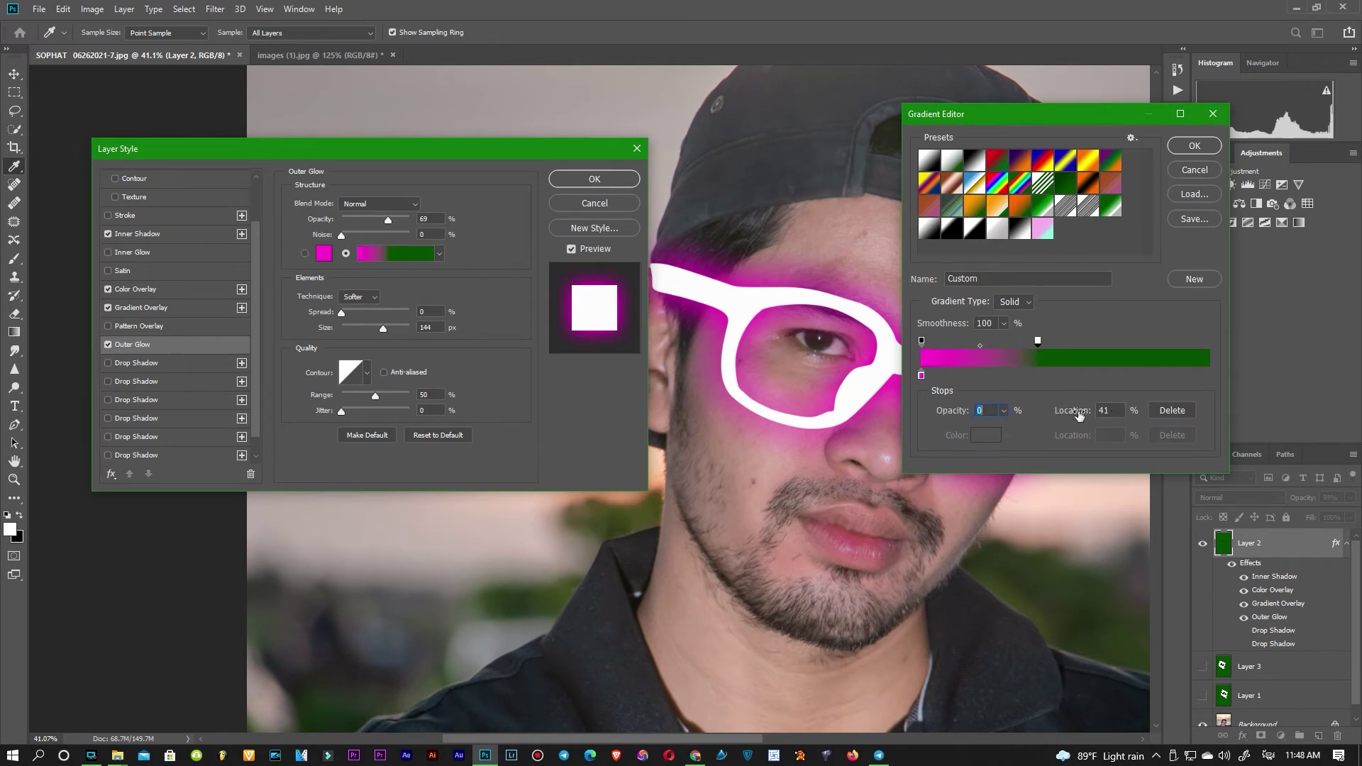
pyautogui.click(1013, 301)
pyautogui.click(1088, 323)
pyautogui.click(1219, 146)
pyautogui.moveTo(381, 330)
pyautogui.mouseDown()
pyautogui.moveTo(354, 347)
pyautogui.moveTo(348, 313)
pyautogui.mouseUp()
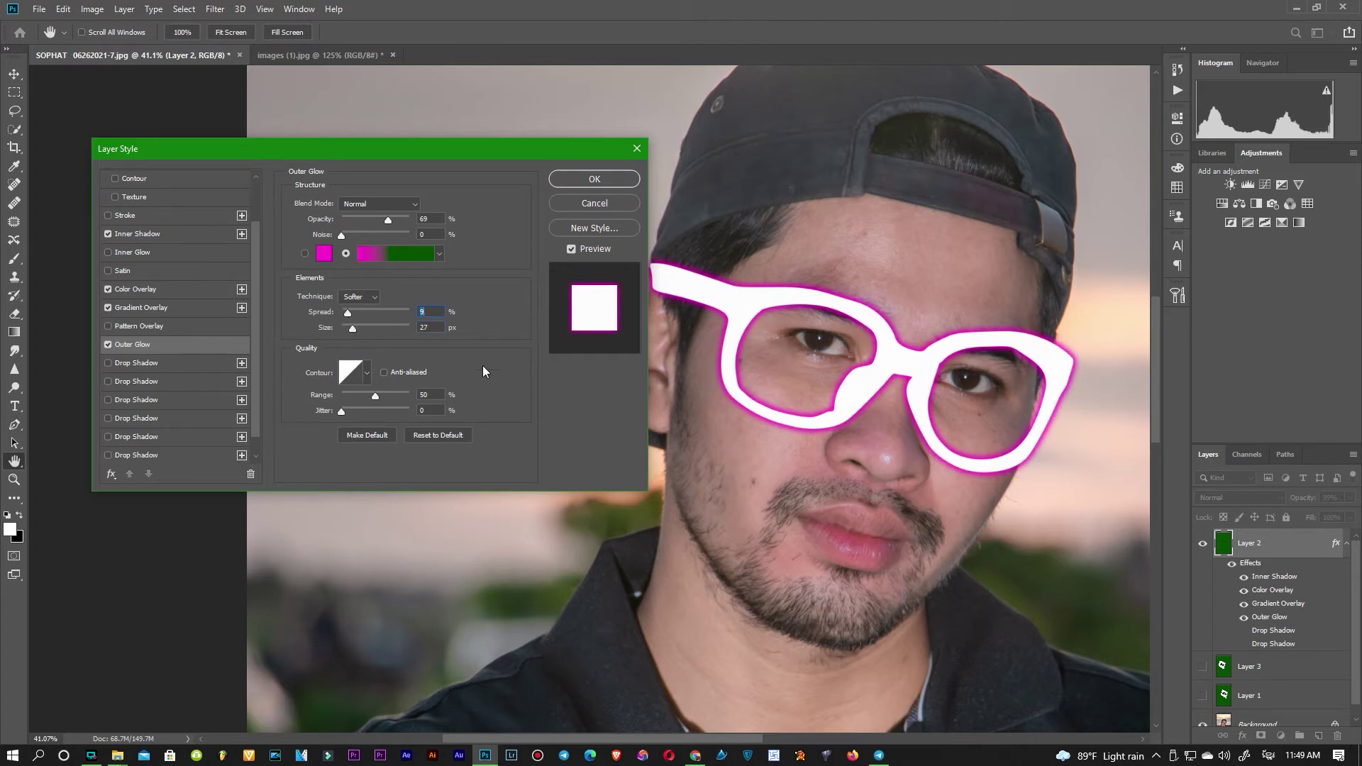
pyautogui.moveTo(347, 313)
pyautogui.mouseDown()
pyautogui.moveTo(364, 308)
pyautogui.moveTo(355, 329)
pyautogui.mouseUp()
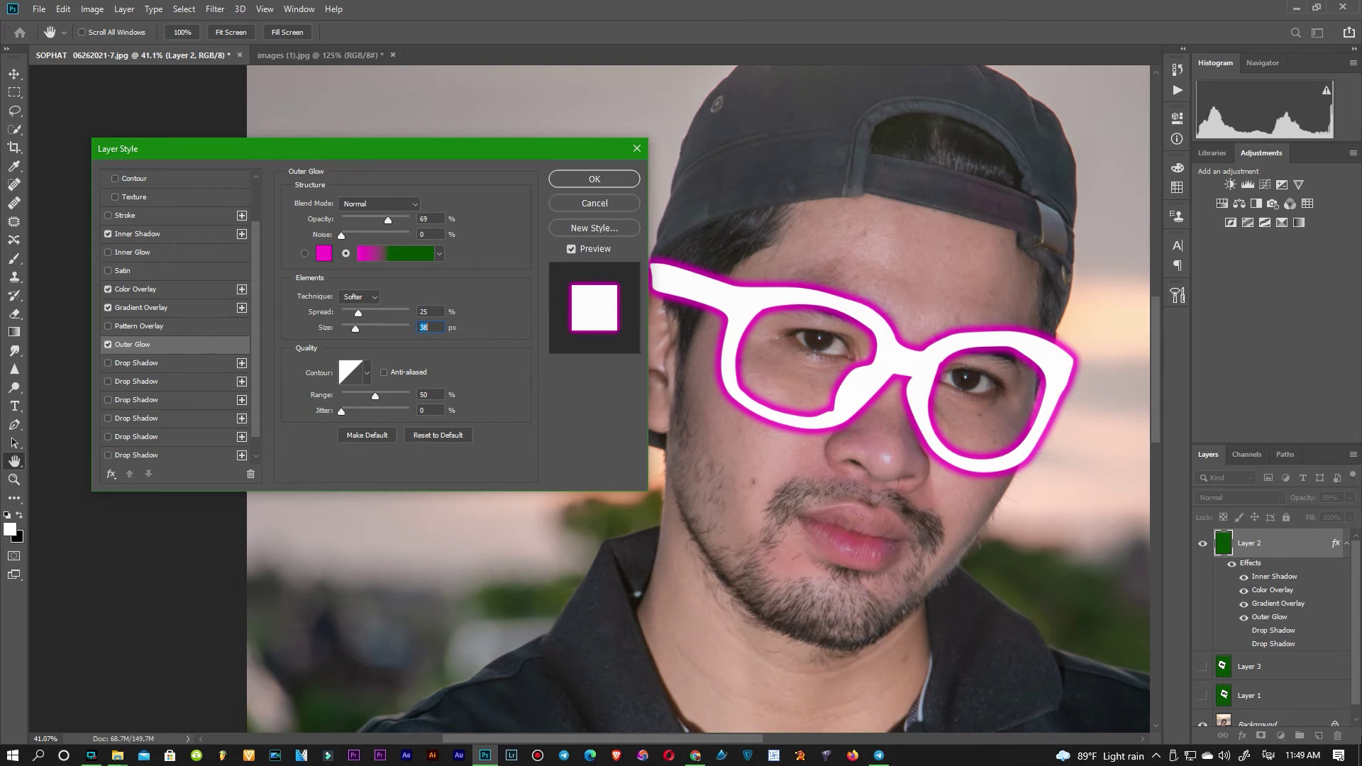
pyautogui.press('Return')
# - Add a Levels adjustment over Background with Output white at 141, then a new empty Layer 4
pyautogui.click(1298, 727)
pyautogui.rightClick(1299, 726)
pyautogui.click(1281, 738)
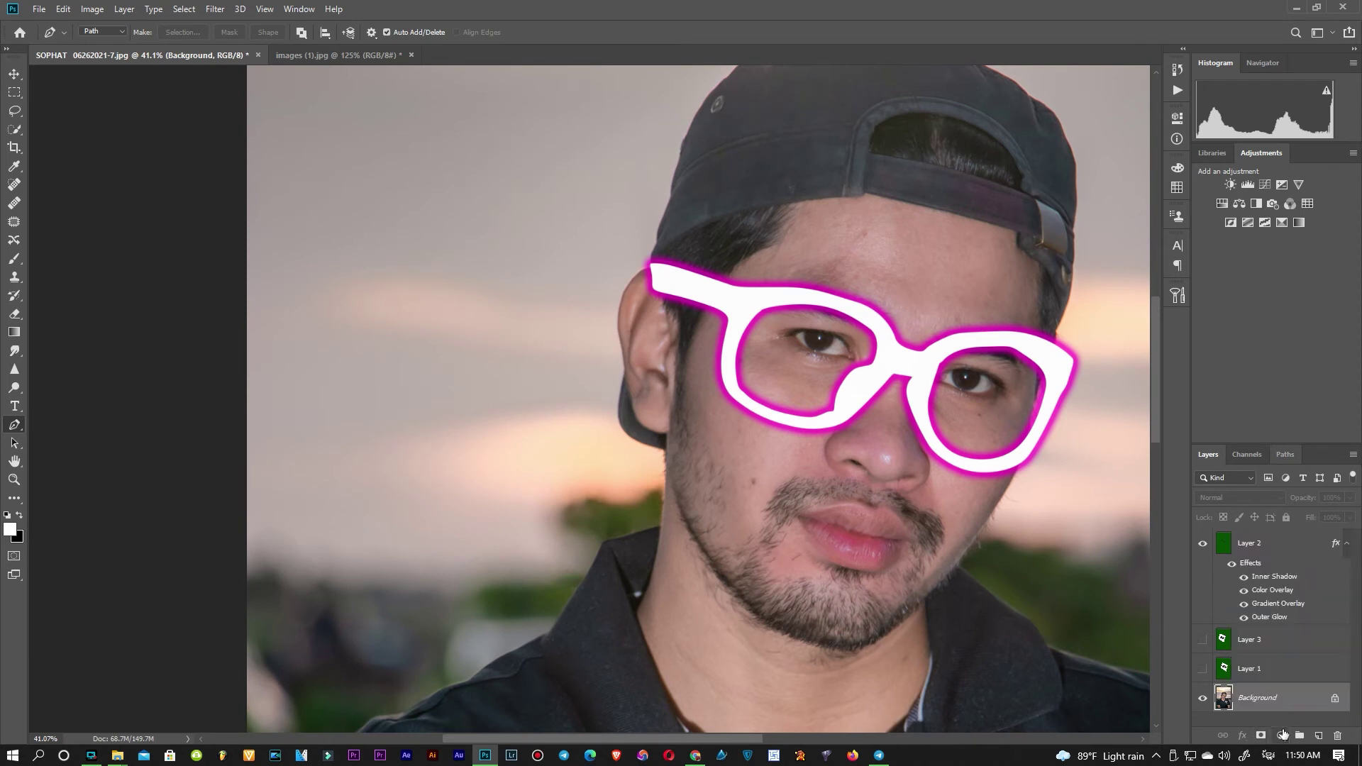
pyautogui.click(1288, 545)
pyautogui.moveTo(1127, 306); pyautogui.dragTo(1095, 307)
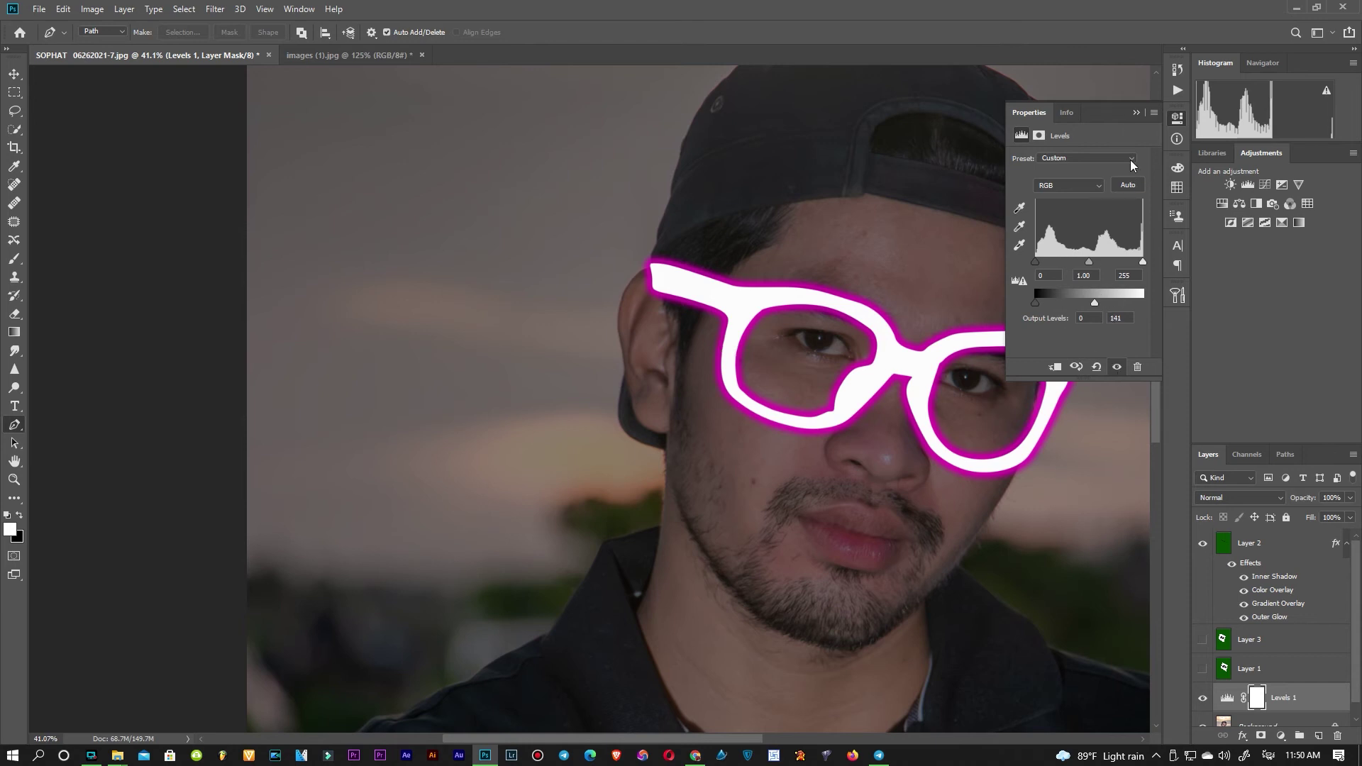
pyautogui.click(1087, 530)
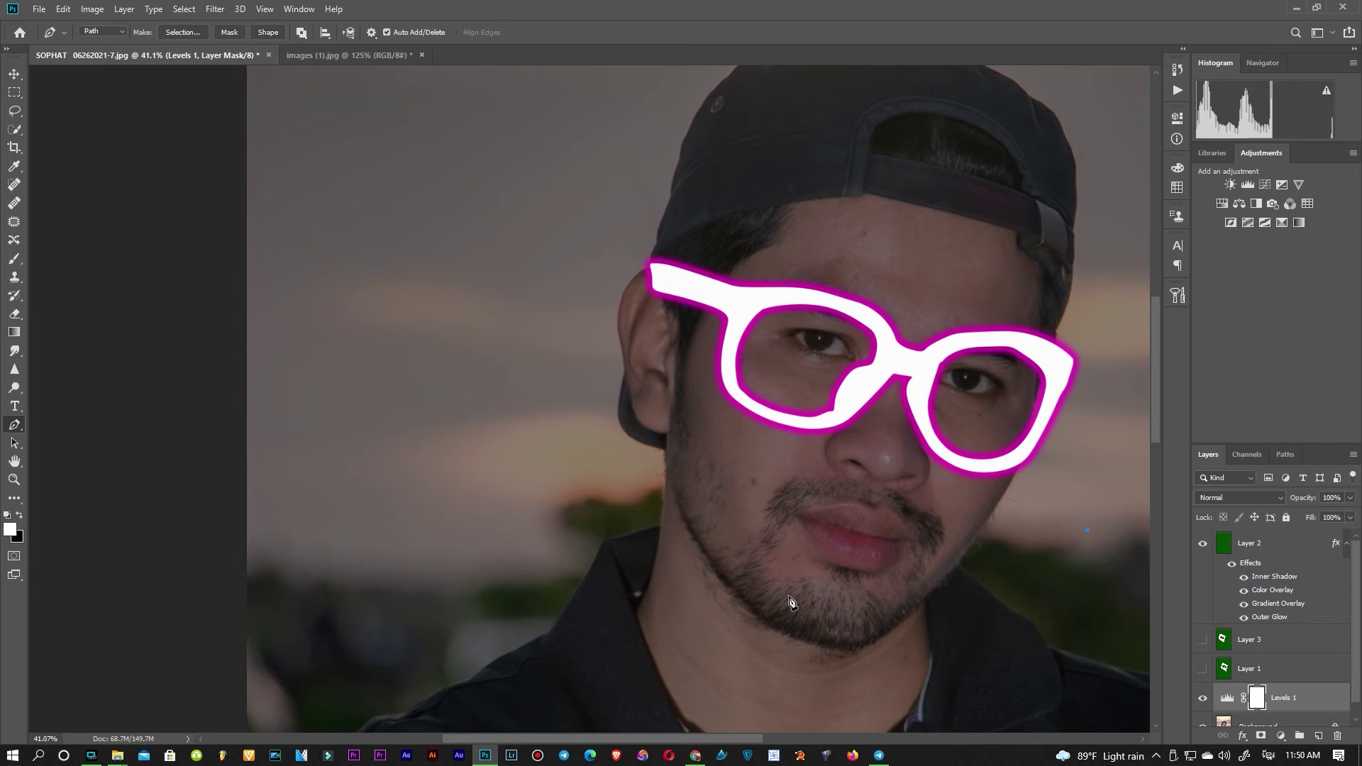
pyautogui.click(1318, 737)
# - Set the Brush tool's foreground colour to magenta, undoing the test strokes
pyautogui.press('b')
pyautogui.press(']')
pyautogui.press(']')
pyautogui.press(']')
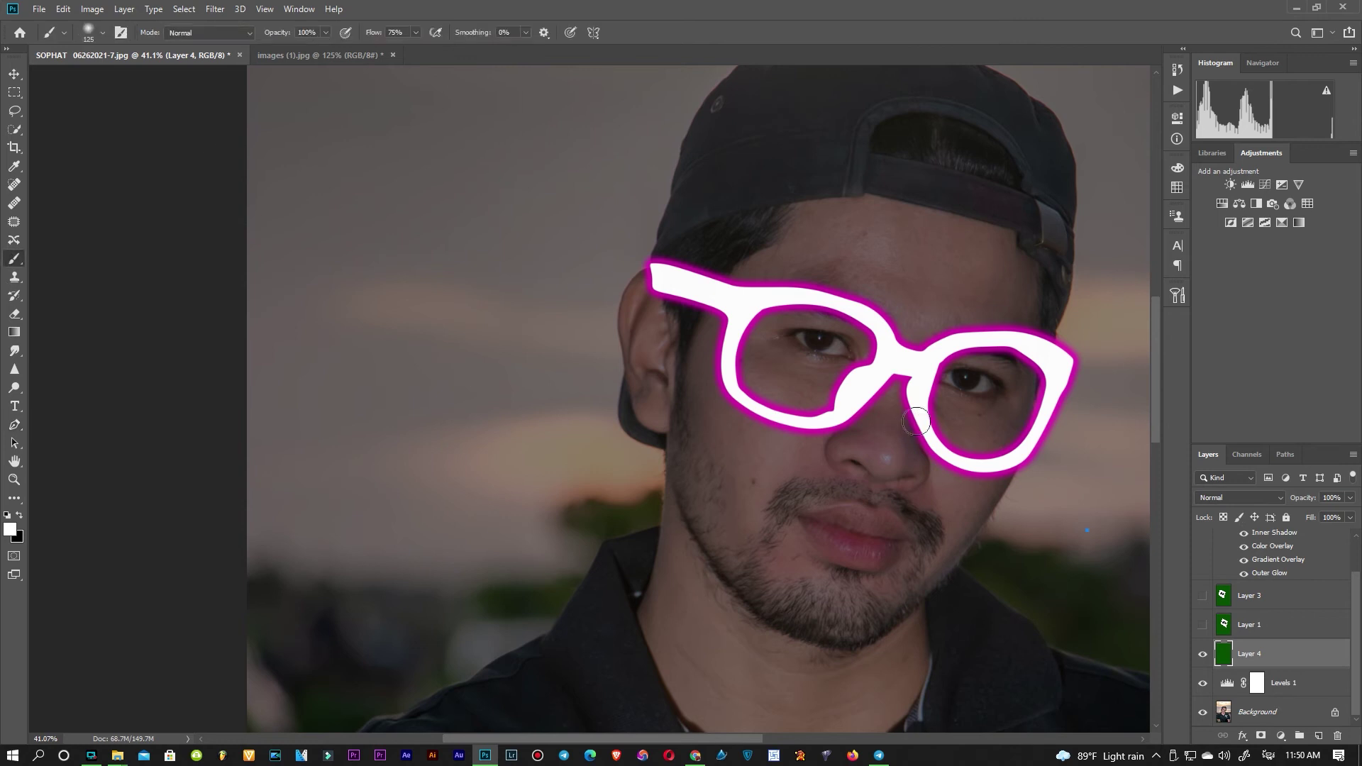
pyautogui.moveTo(903, 382); pyautogui.dragTo(781, 462)
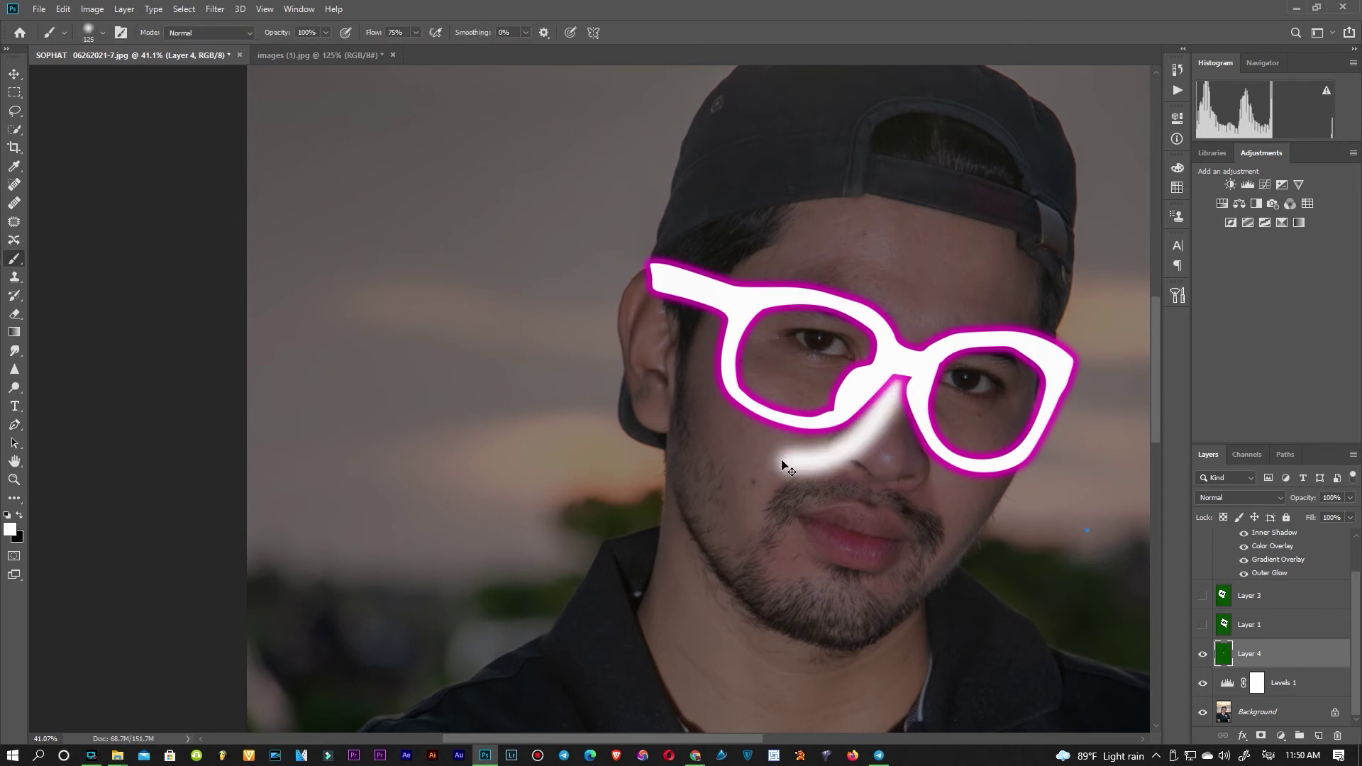
pyautogui.hotkey('ctrl', 'z')
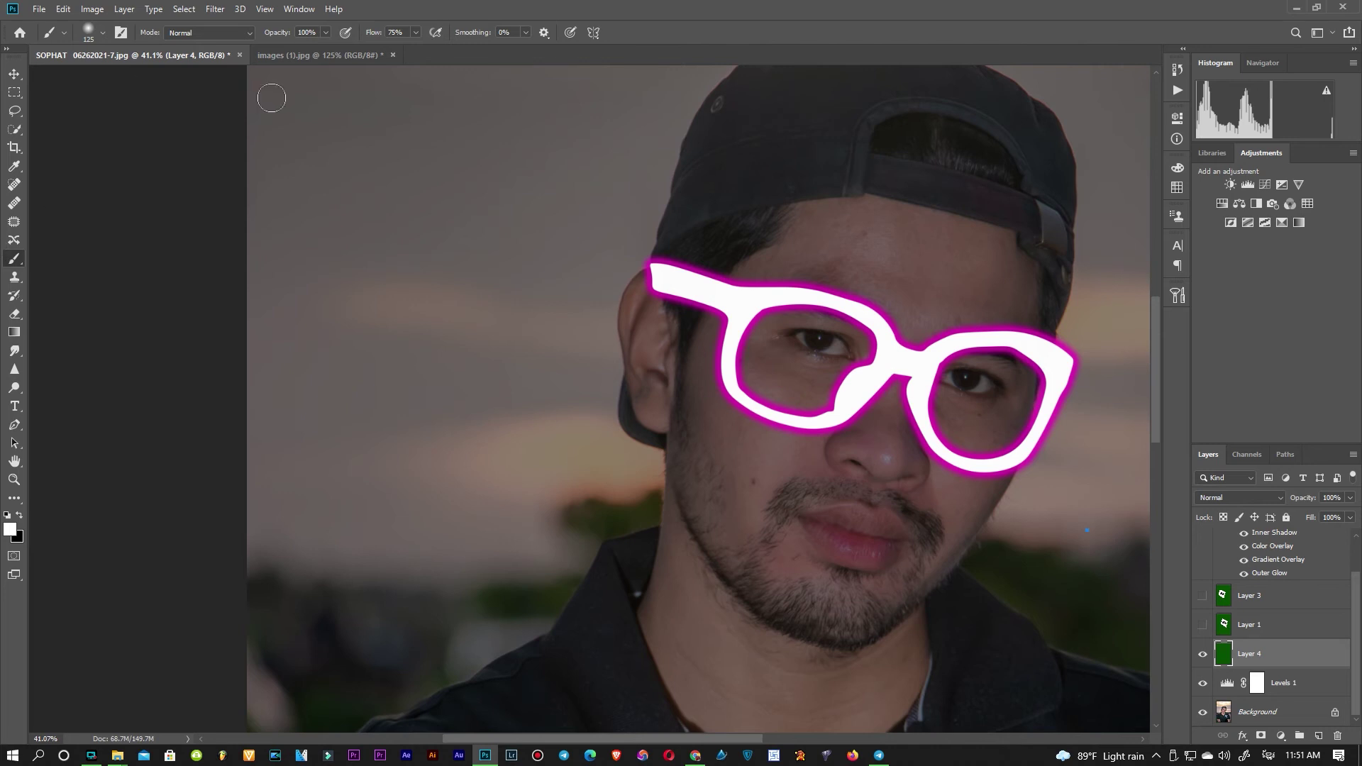
pyautogui.click(9, 530)
pyautogui.click(947, 134)
pyautogui.click(1096, 121)
pyautogui.press('b')
pyautogui.moveTo(887, 426); pyautogui.dragTo(717, 444)
pyautogui.hotkey('ctrl', 'z')
# - Set the brush to 17% opacity, 45% flow and size 175
pyautogui.click(415, 33)
pyautogui.moveTo(456, 48); pyautogui.dragTo(414, 48)
pyautogui.click(325, 33)
pyautogui.moveTo(326, 48); pyautogui.dragTo(278, 50)
pyautogui.click(415, 33)
pyautogui.moveTo(412, 50); pyautogui.dragTo(435, 50)
pyautogui.press(']')
pyautogui.press(']')
pyautogui.press(']')
pyautogui.press('[')
pyautogui.press('[')
pyautogui.press('[')
# - Paint soft magenta glow across both cheeks and jaw, clear the selection, and zoom out
pyautogui.moveTo(819, 297); pyautogui.dragTo(964, 447)
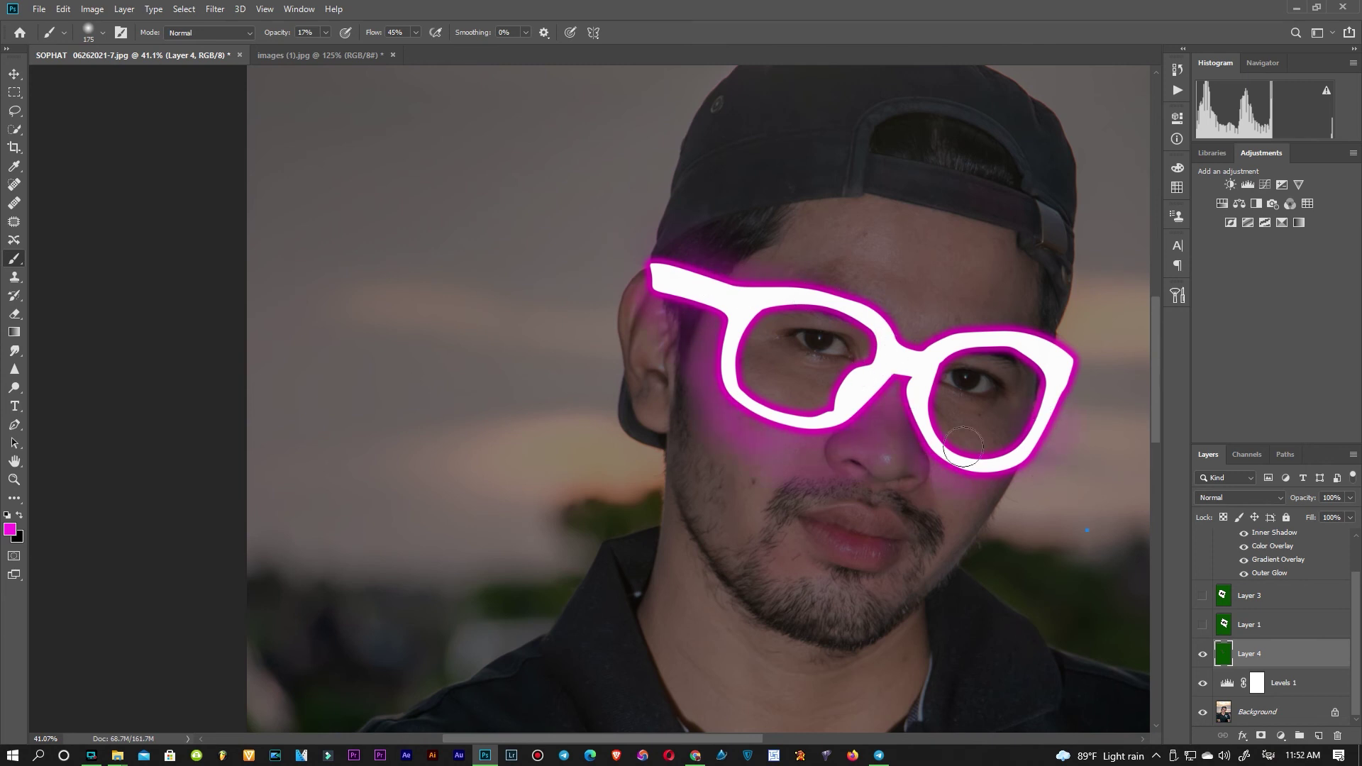
pyautogui.moveTo(963, 447); pyautogui.dragTo(734, 401)
pyautogui.hotkey('ctrl', 'd')
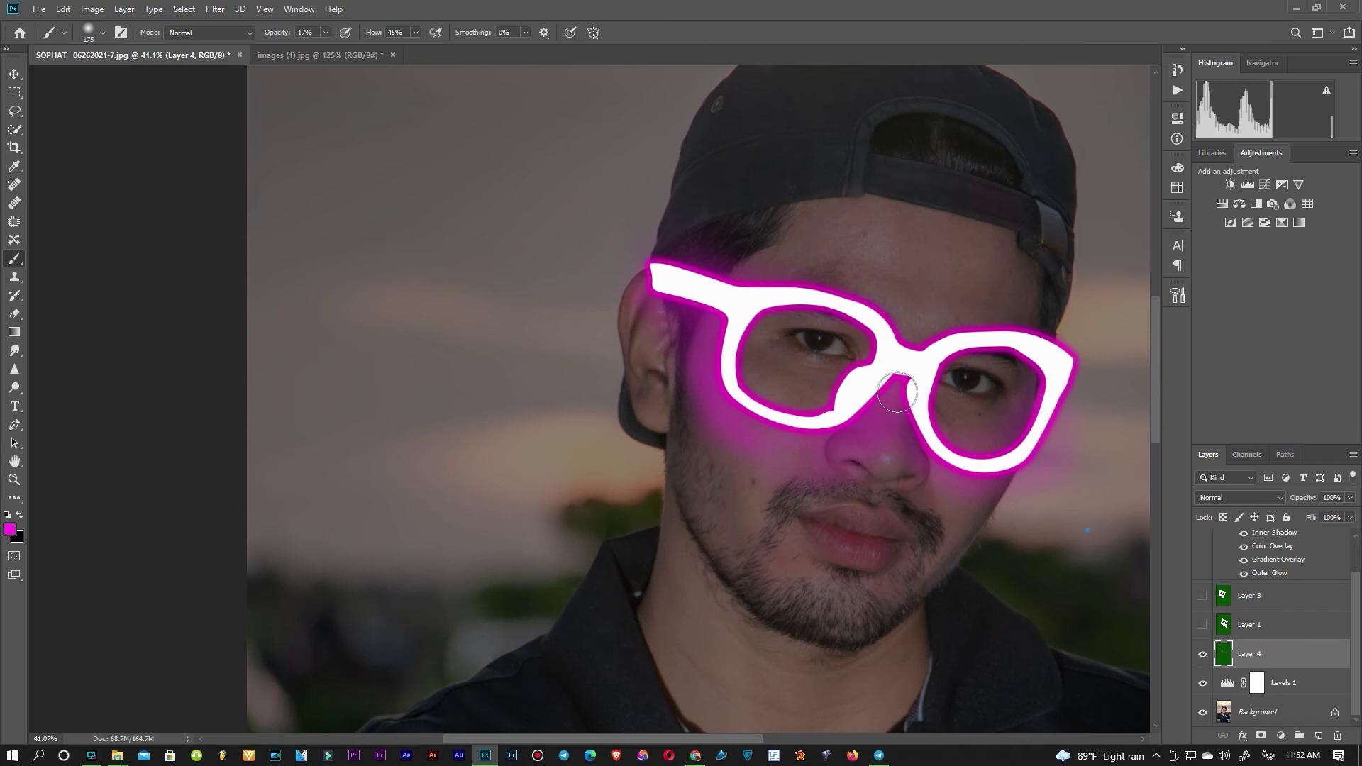
pyautogui.scroll(-2, 497, 405)
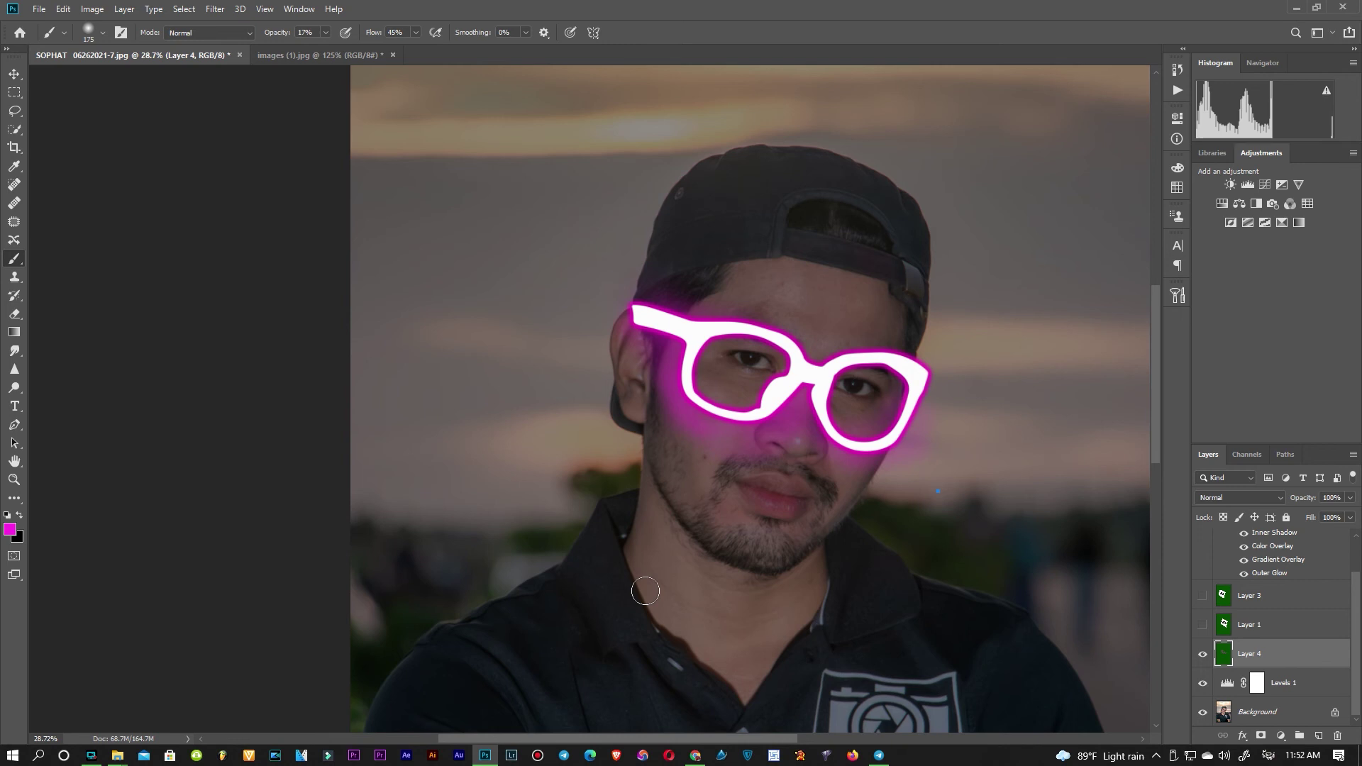
# - Set Layer 4 to Color Dodge and give it a magenta Color Overlay
pyautogui.click(1238, 497)
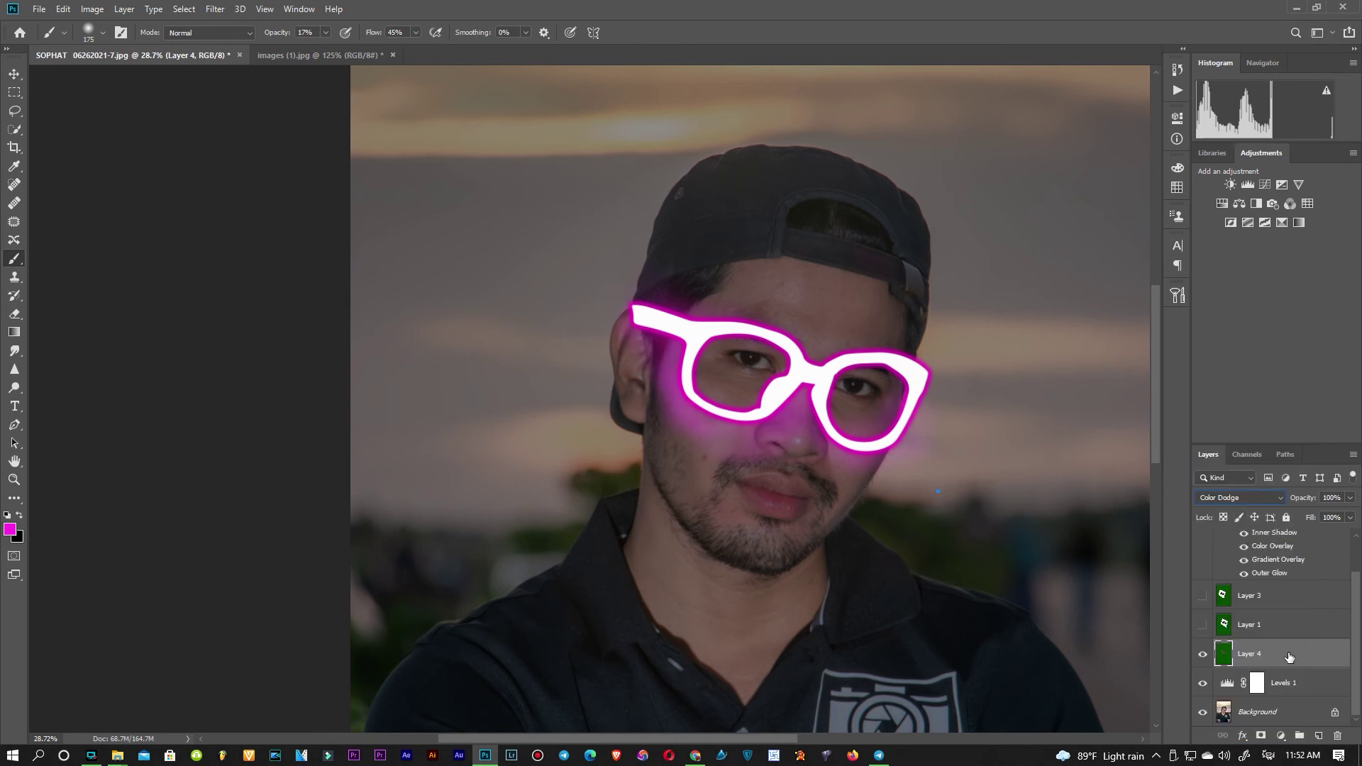
pyautogui.doubleClick(1290, 656)
pyautogui.click(122, 344)
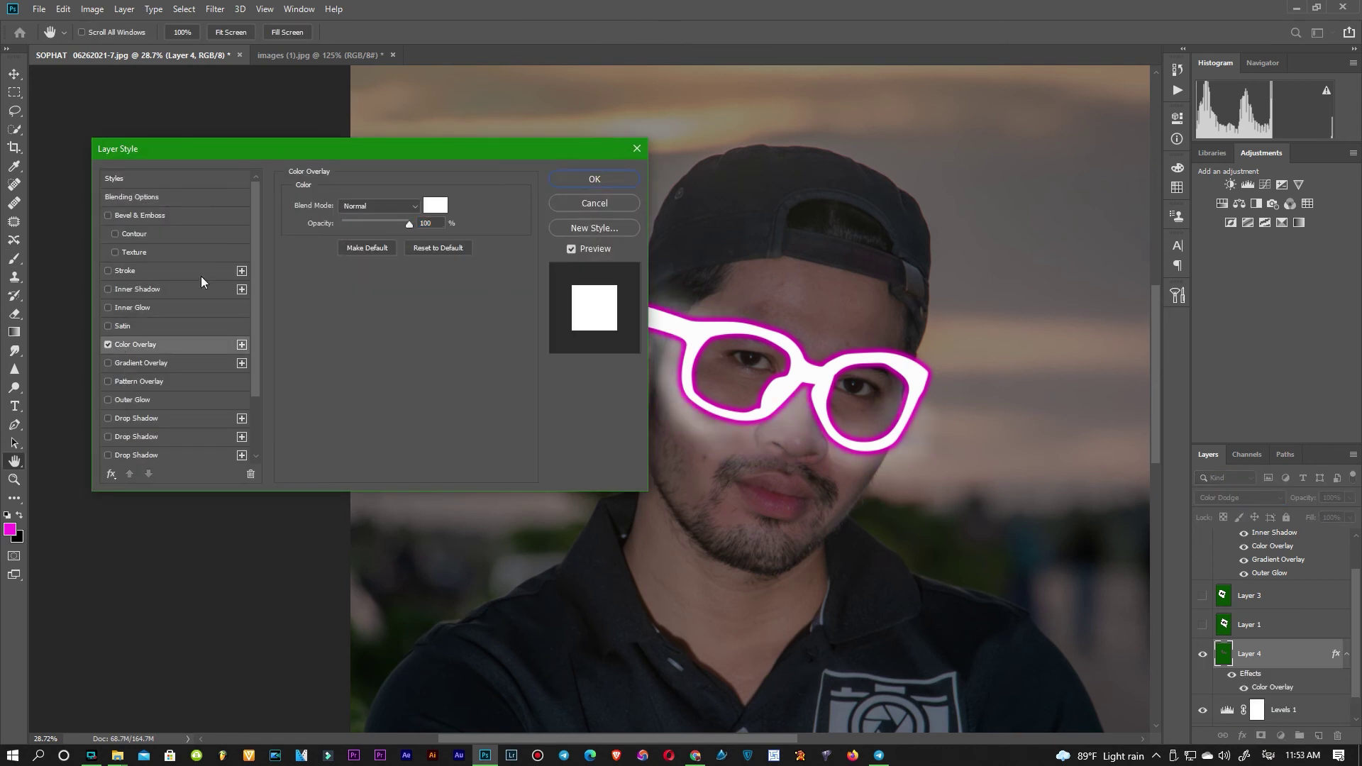
pyautogui.click(436, 205)
pyautogui.click(969, 154)
pyautogui.click(919, 143)
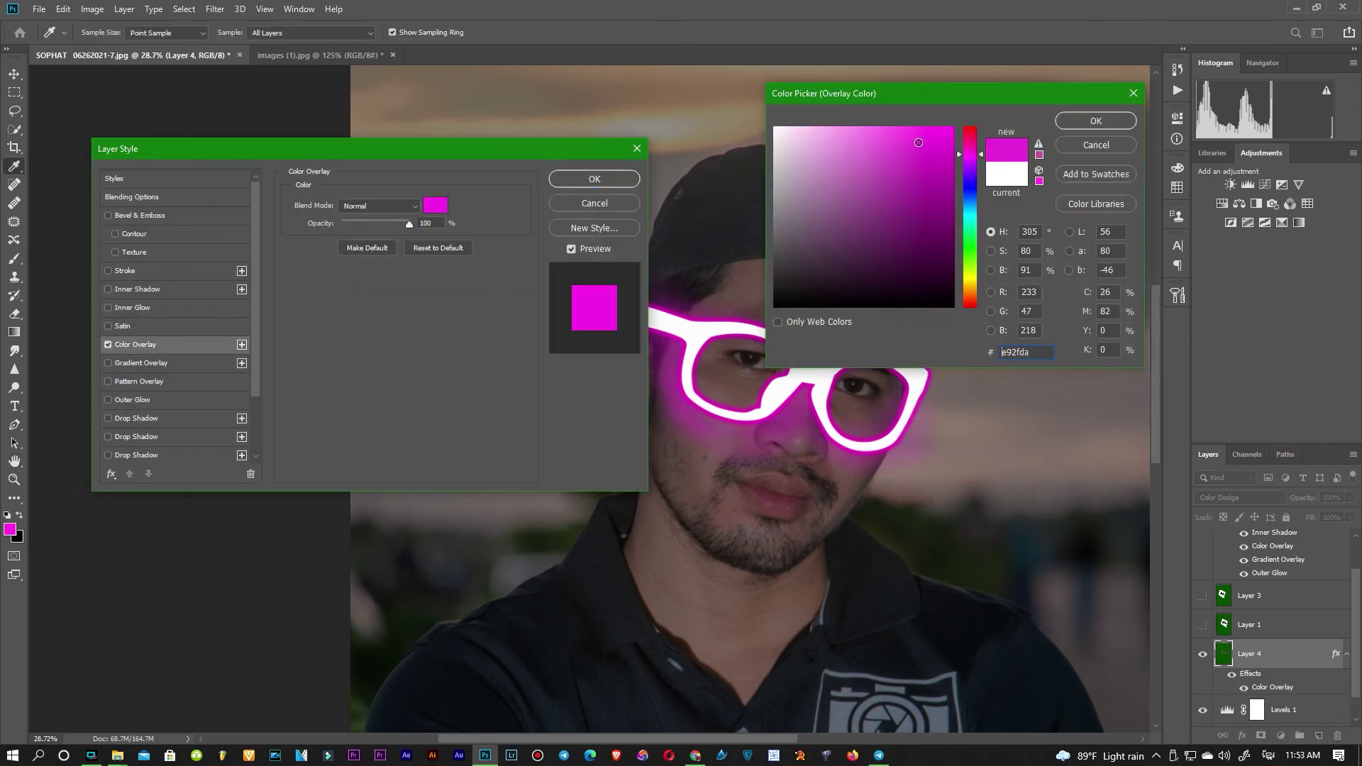
pyautogui.click(933, 199)
pyautogui.click(970, 142)
pyautogui.click(911, 122)
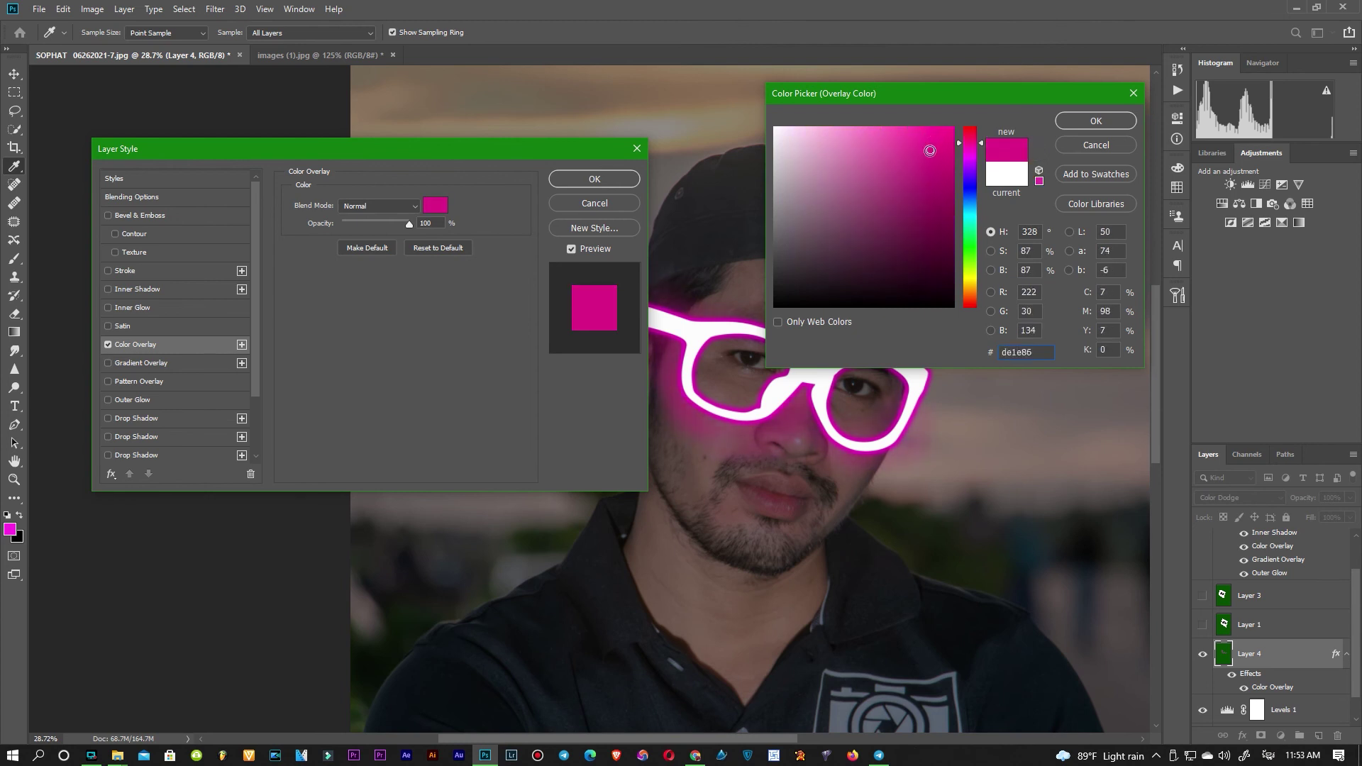
pyautogui.click(1096, 121)
# - Blend the colour overlay in Color Dodge and apply the layer style
pyautogui.click(383, 206)
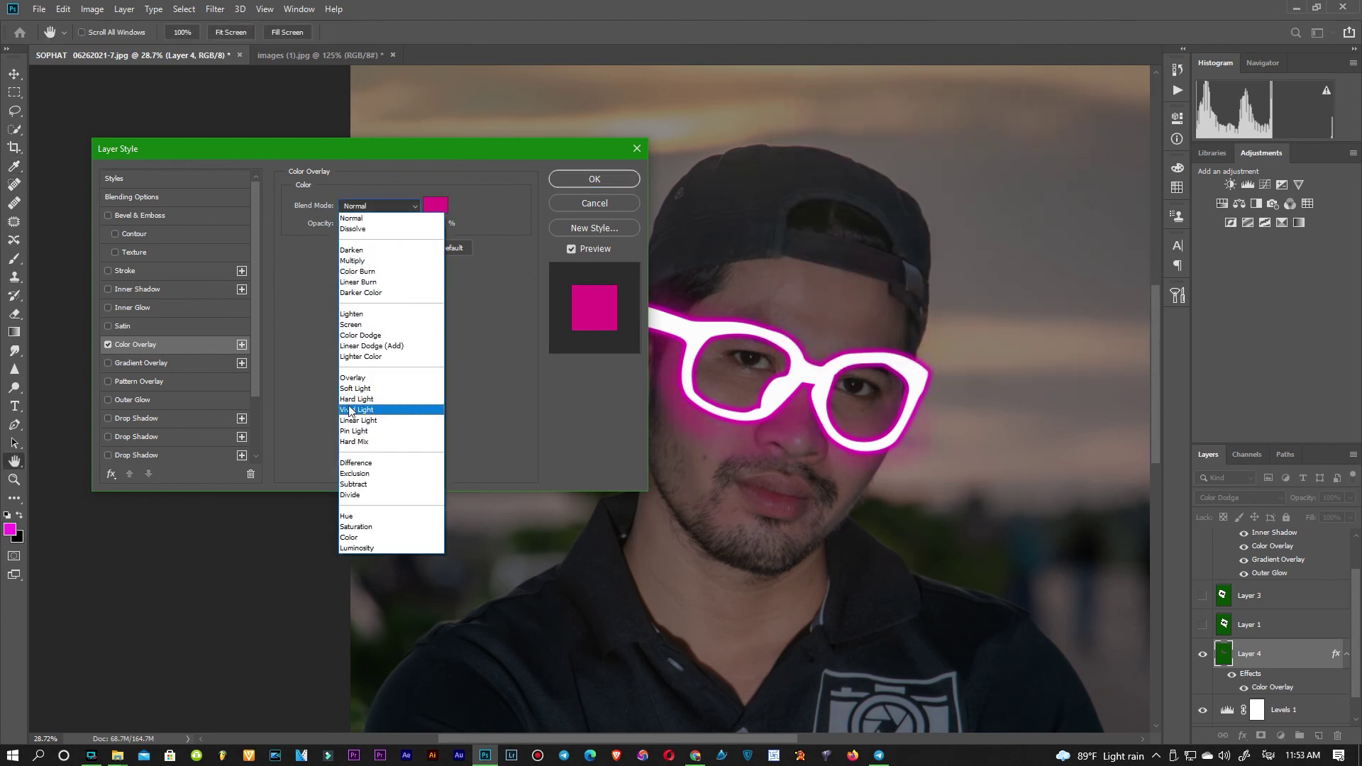
pyautogui.click(369, 336)
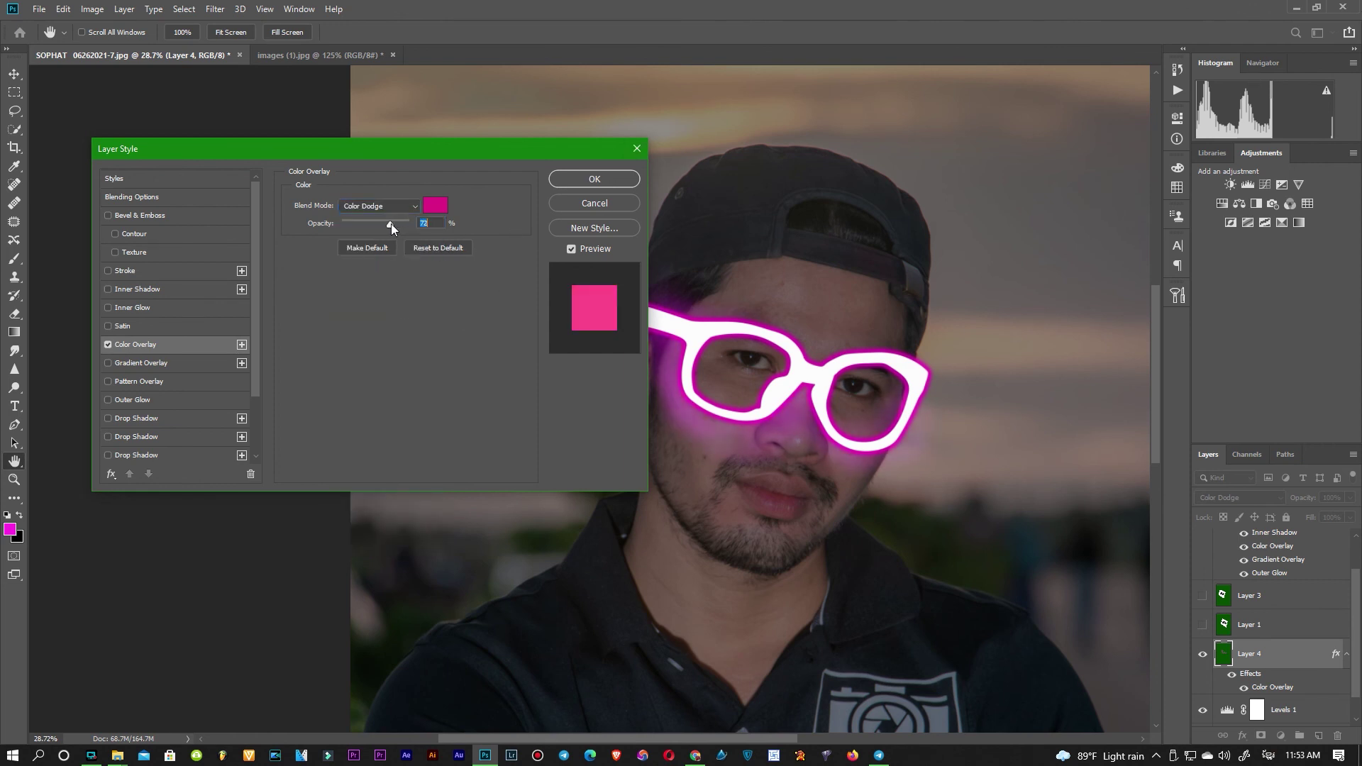
pyautogui.click(593, 179)
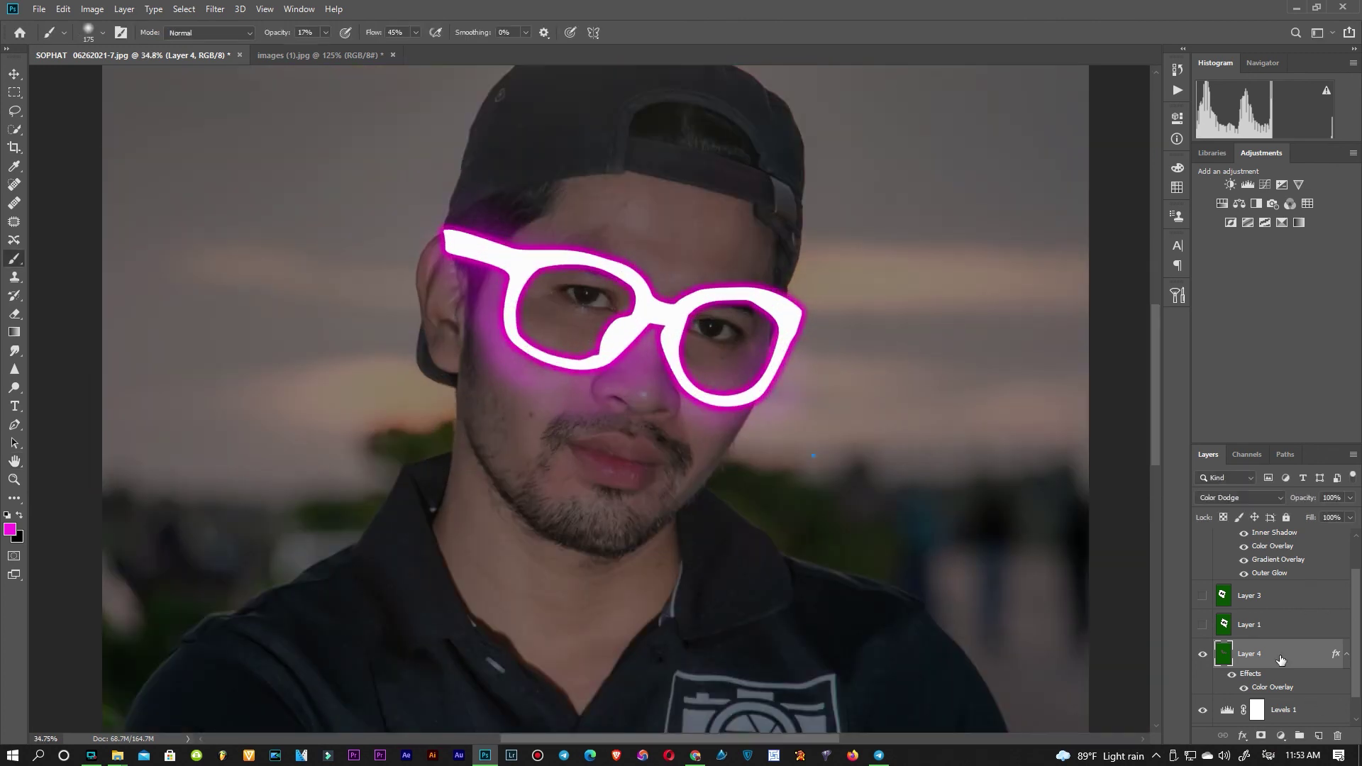
# - Lasso both lenses on the white paper layer and copy them to a new Layer 5
pyautogui.click(1202, 624)
pyautogui.scroll(5, 716, 366)
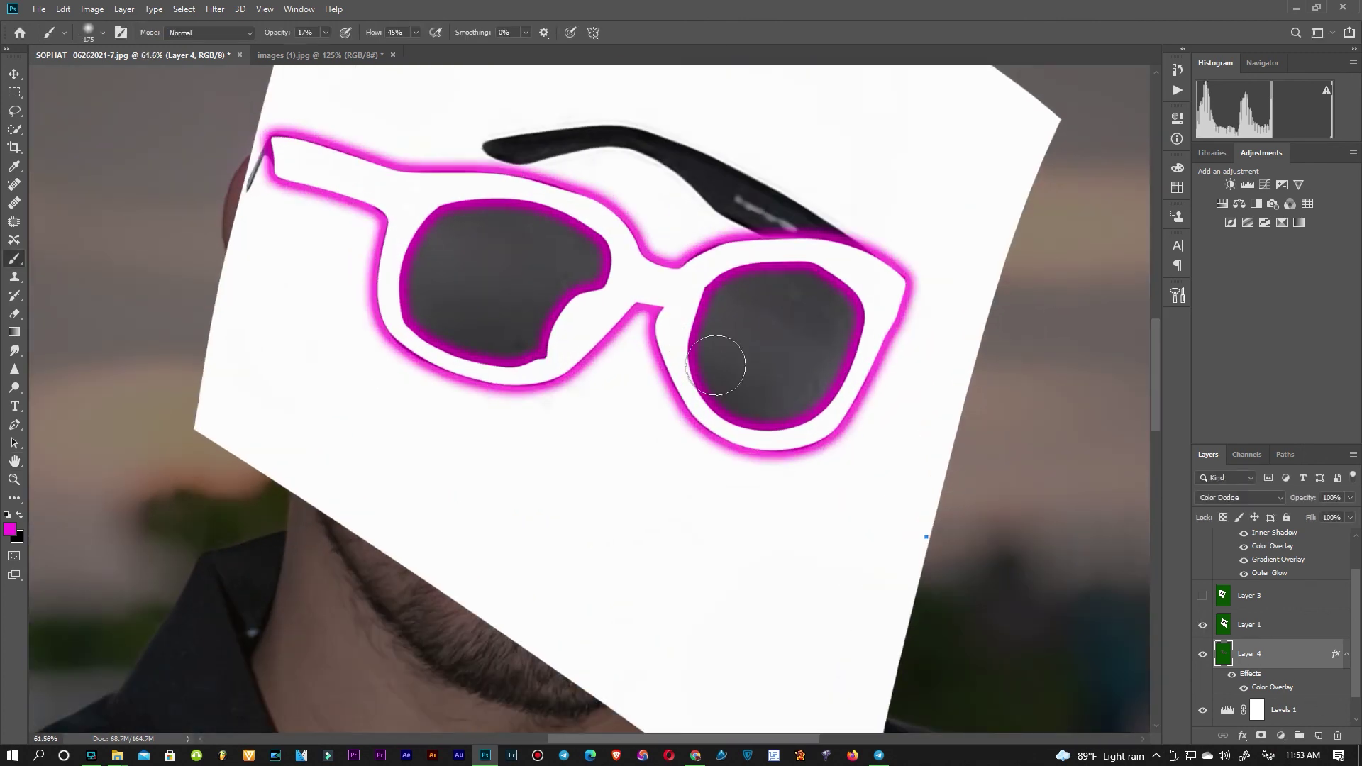
pyautogui.press('l')
pyautogui.moveTo(878, 311)
pyautogui.mouseDown()
pyautogui.moveTo(507, 181)
pyautogui.moveTo(865, 298)
pyautogui.mouseUp()
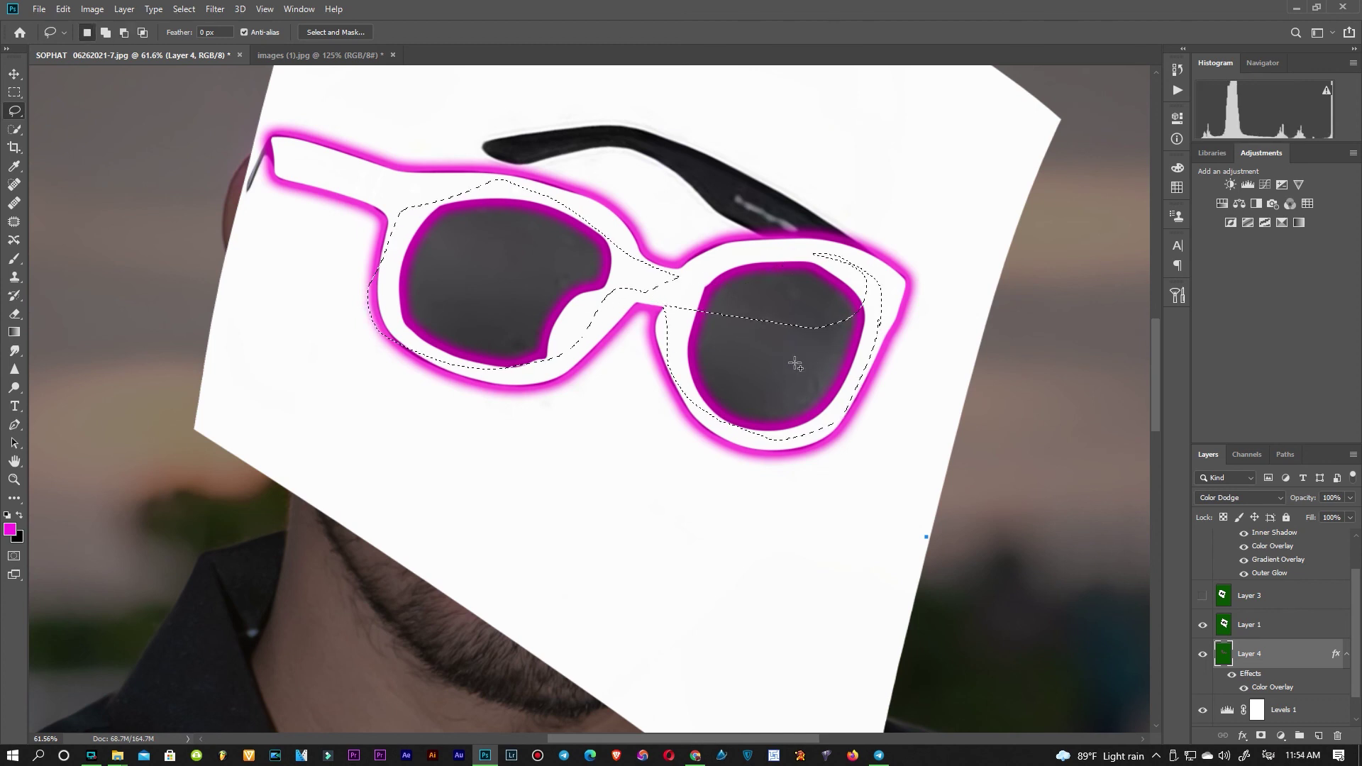
pyautogui.moveTo(674, 273); pyautogui.dragTo(869, 312)
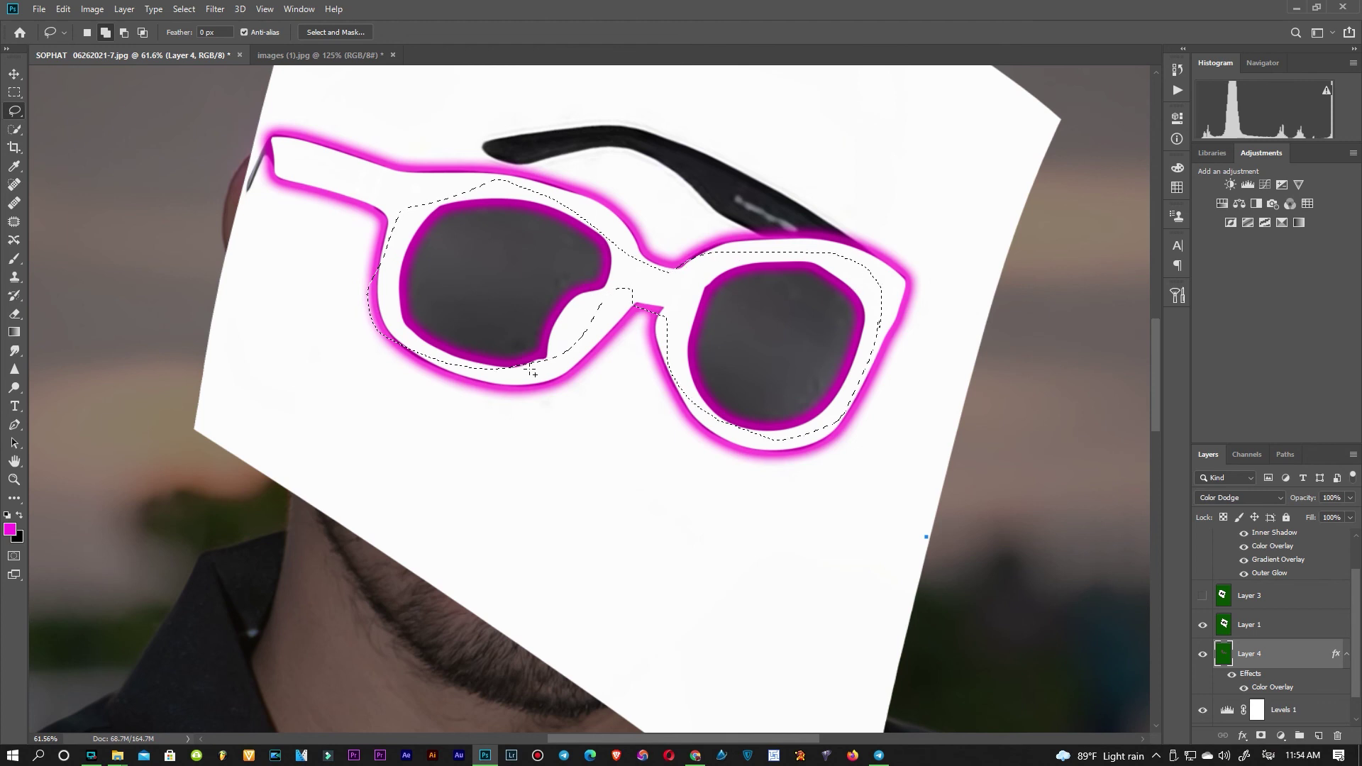
pyautogui.hotkey('ctrl', 'j')
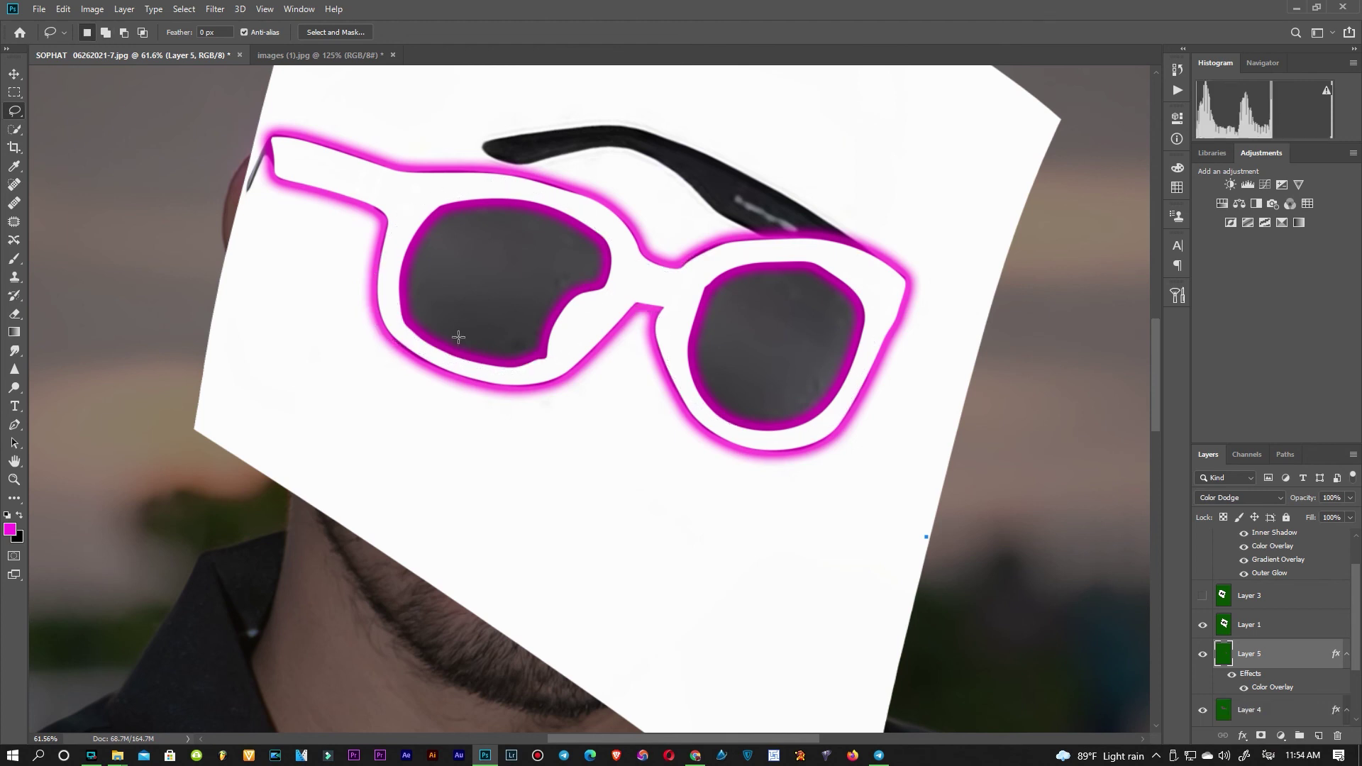
# - Move Layer 5 above Layer 1 and hide the white paper layer
pyautogui.click(1203, 624)
pyautogui.scroll(-2, 1211, 573)
pyautogui.click(1203, 542)
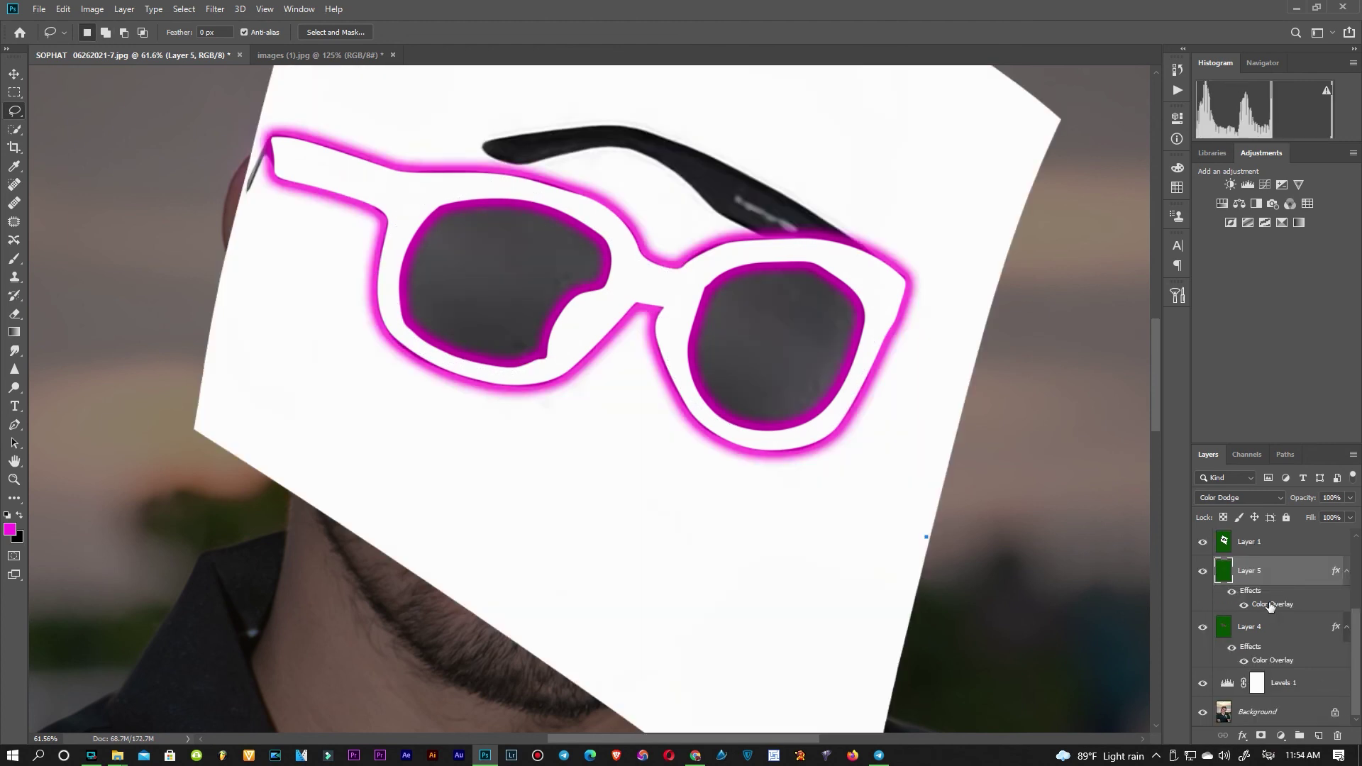
pyautogui.scroll(3, 1249, 639)
pyautogui.click(1252, 673)
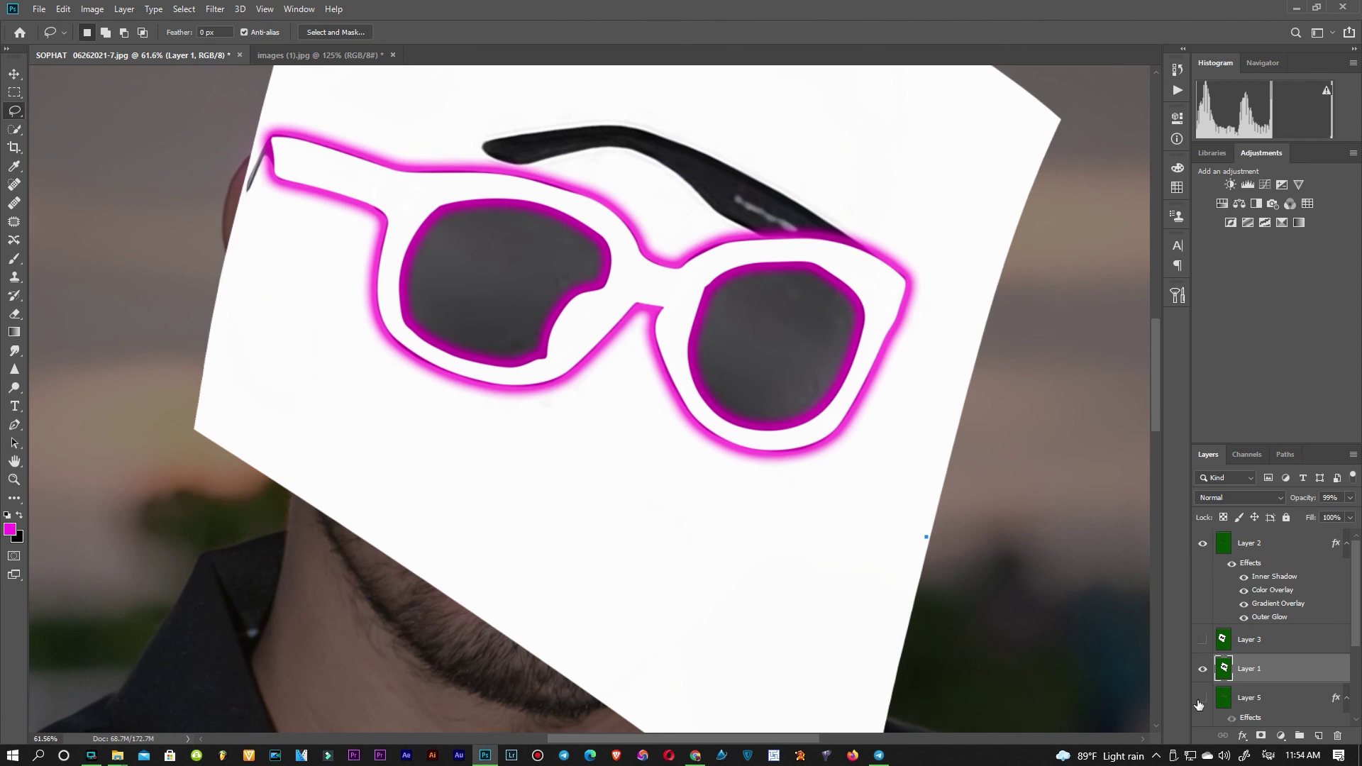
pyautogui.click(1249, 698)
pyautogui.hotkey('ctrl', ']')
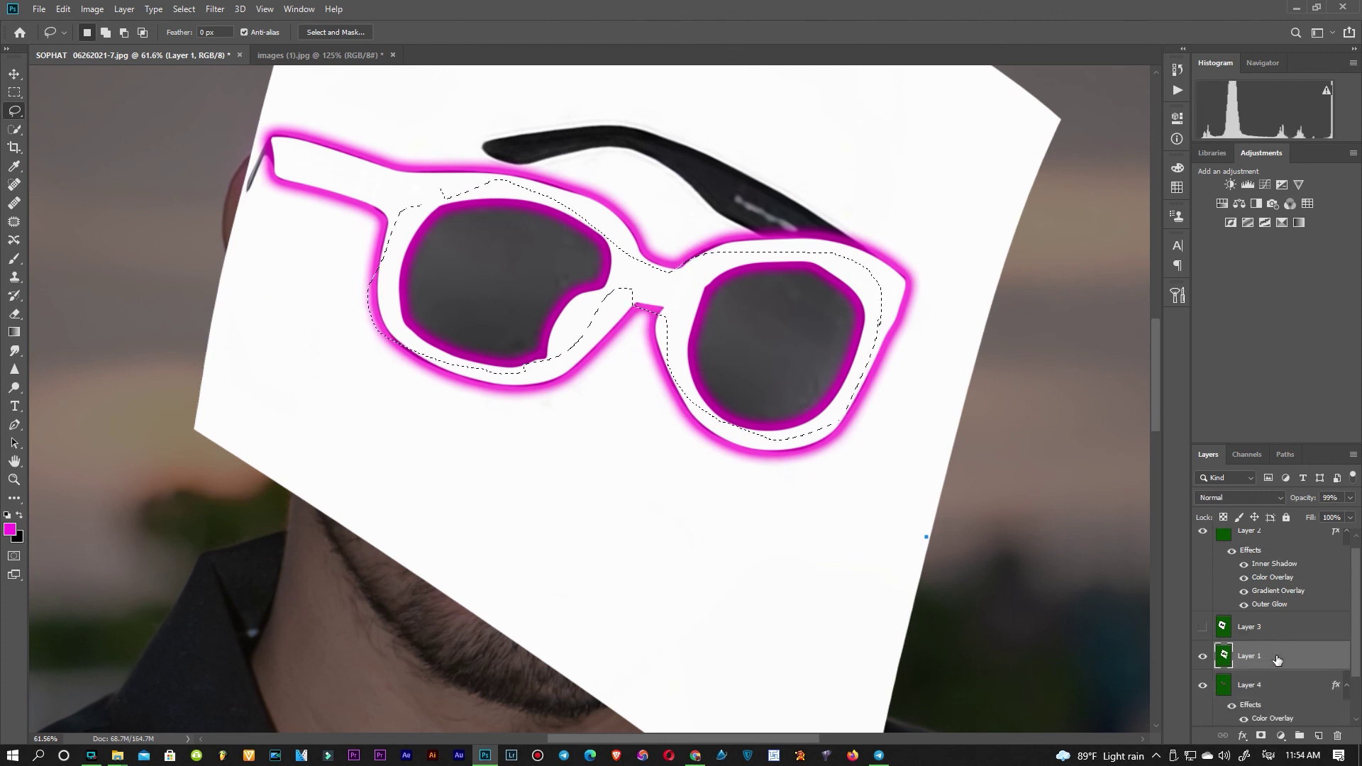
pyautogui.click(1204, 686)
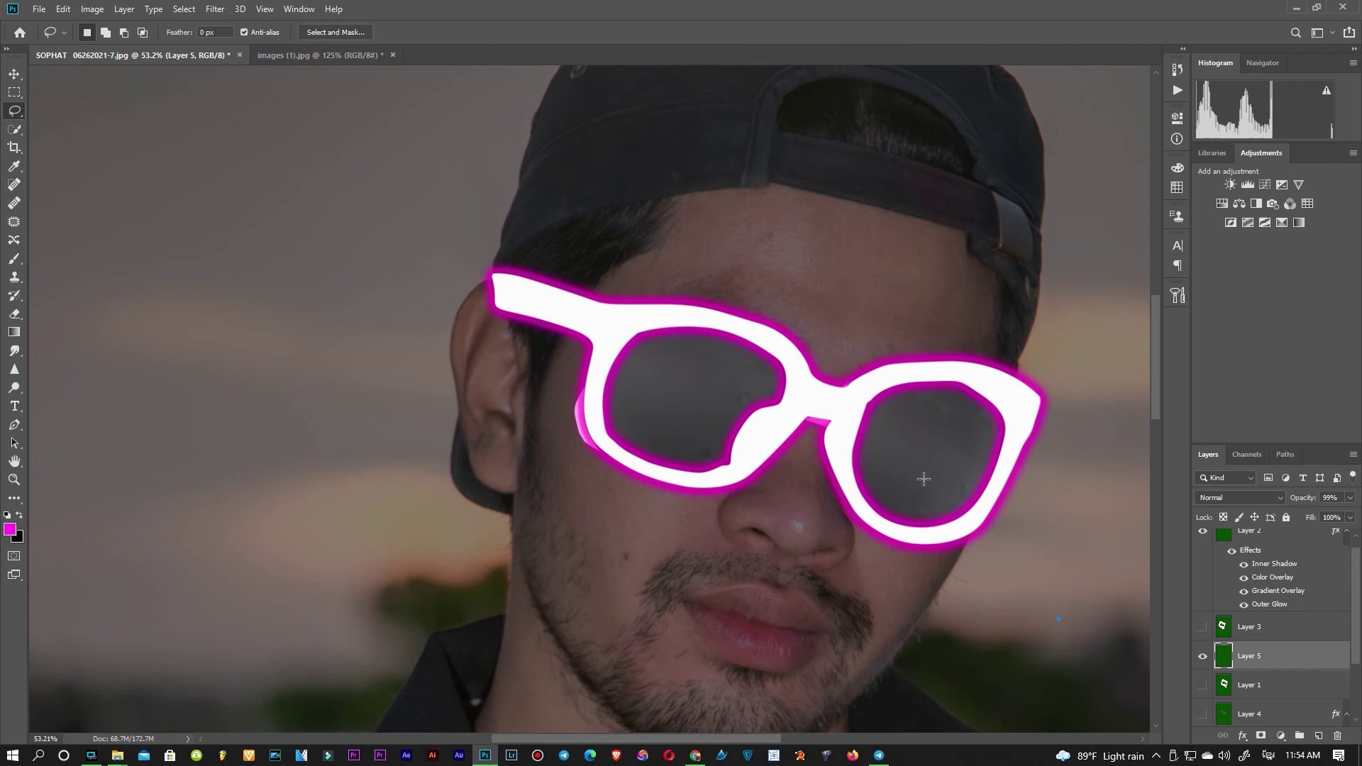
# - Set the lens layer to 100% opacity with Overlay blending
pyautogui.click(1241, 497)
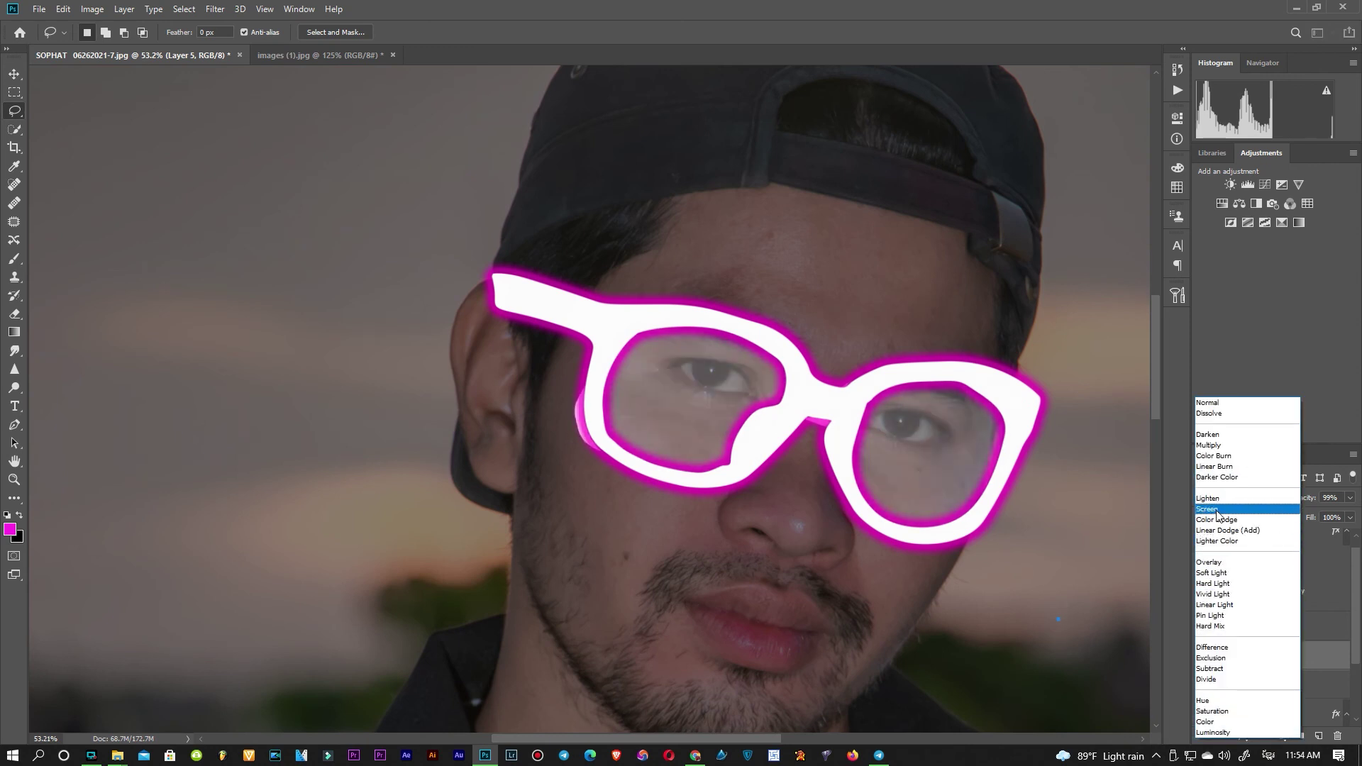
pyautogui.click(1239, 502)
pyautogui.click(1350, 498)
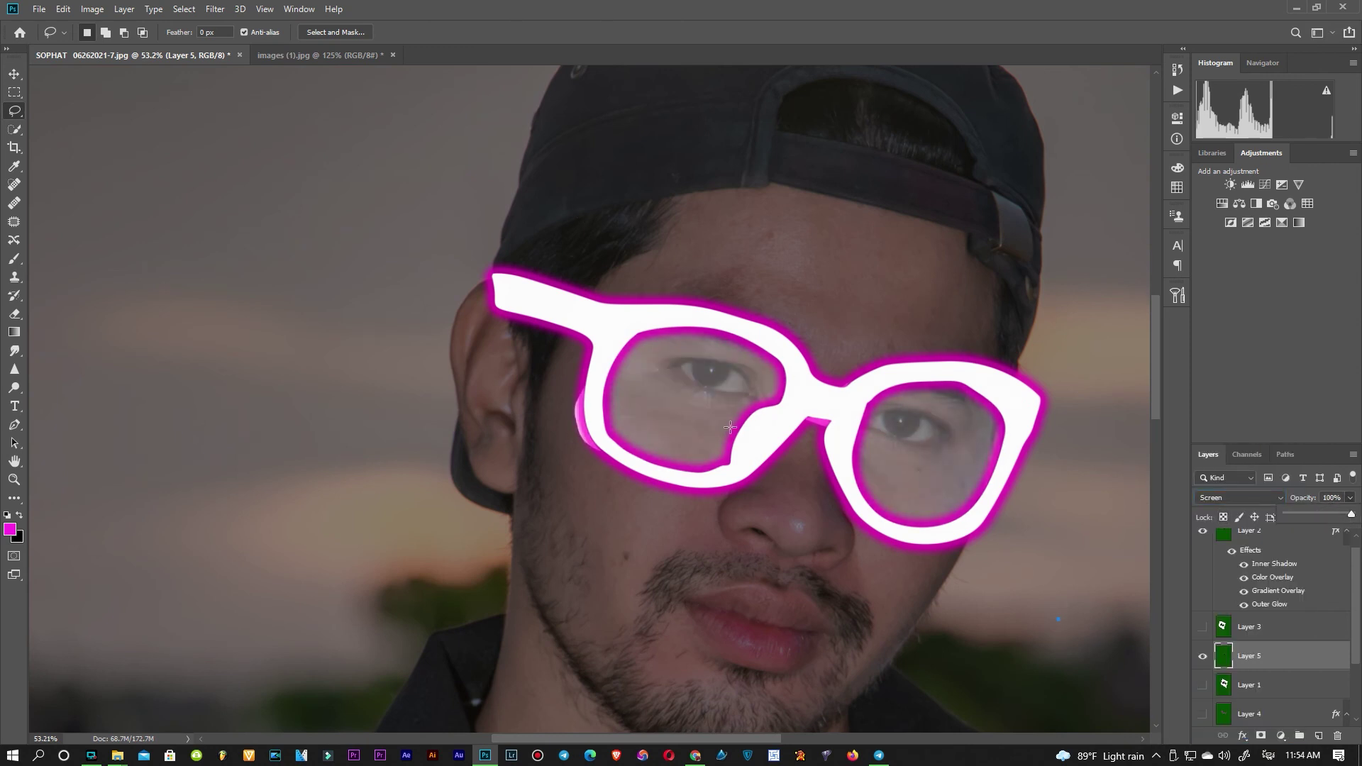
pyautogui.moveTo(1351, 520); pyautogui.dragTo(1357, 519)
pyautogui.click(1241, 497)
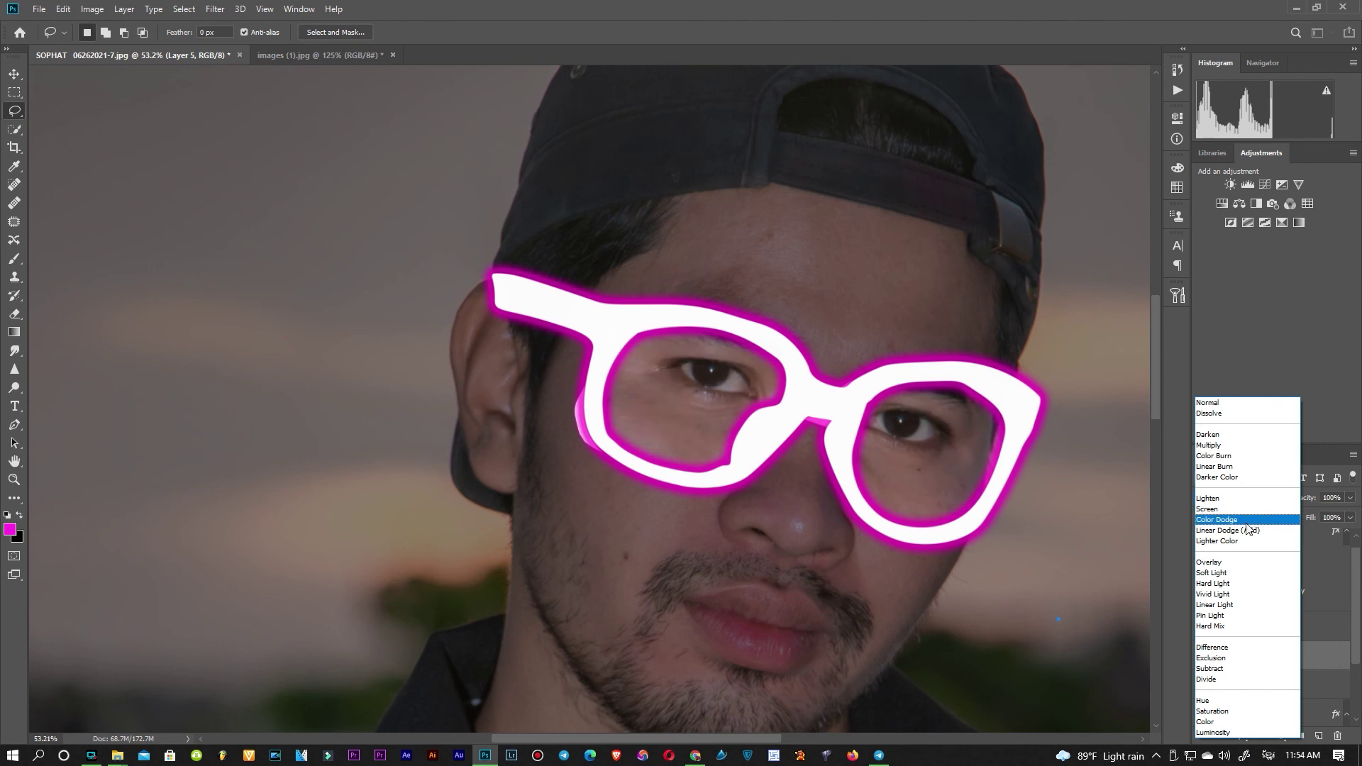
pyautogui.click(1237, 565)
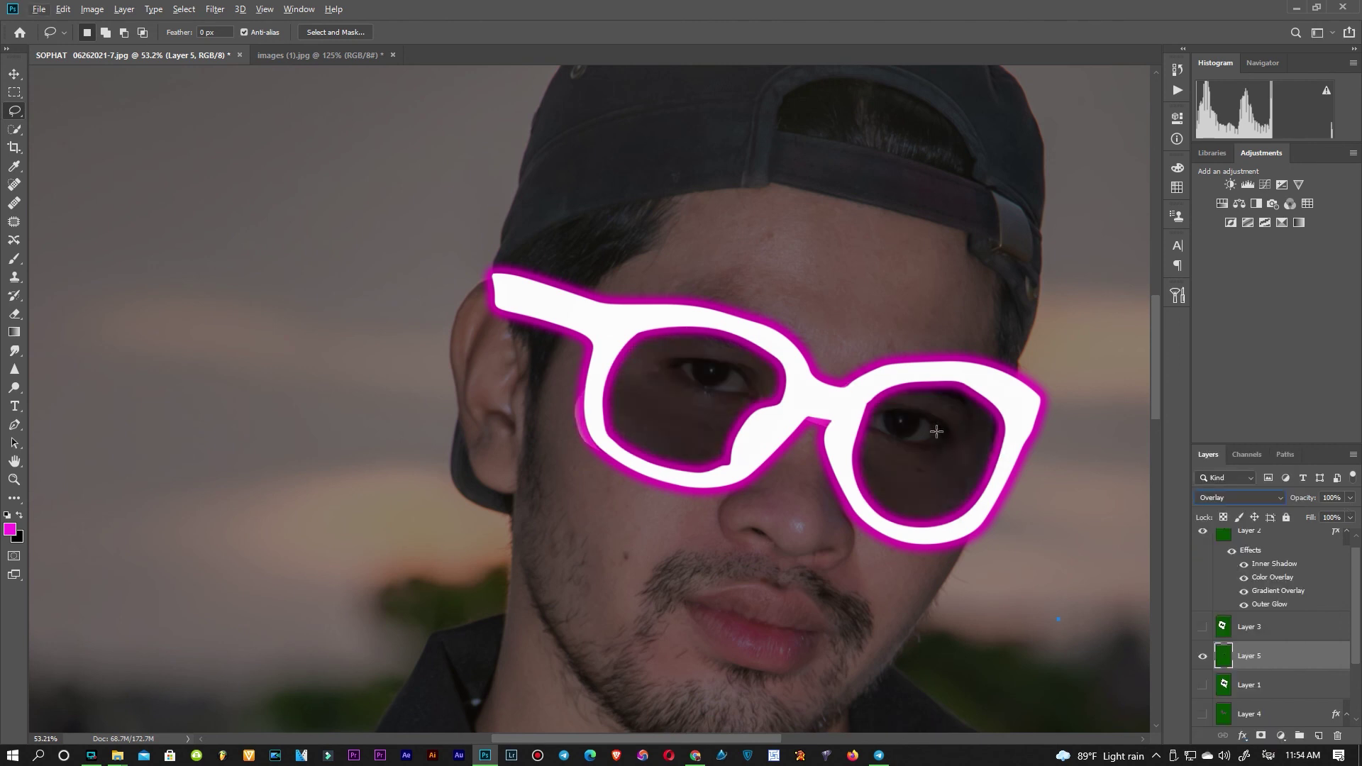
pyautogui.press('super')
pyautogui.scroll(-3, 1027, 515)
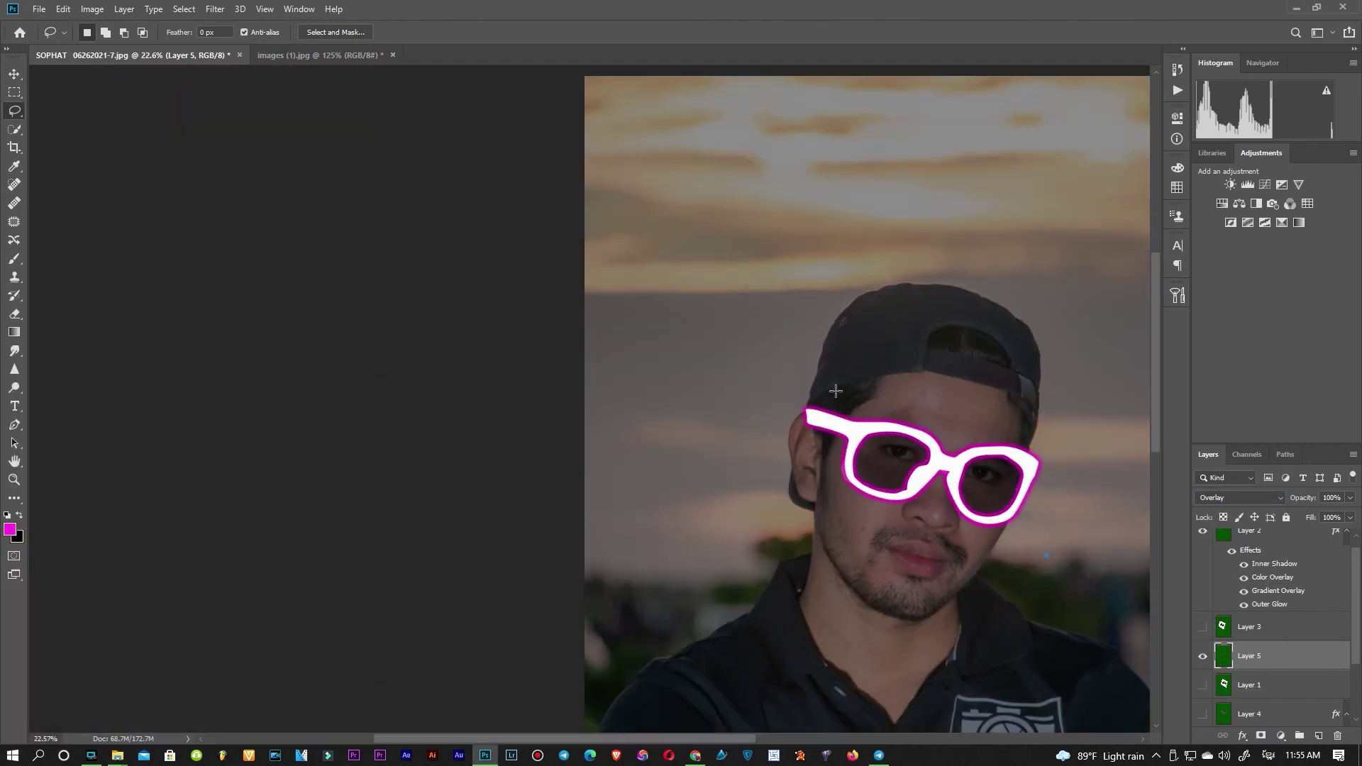
pyautogui.scroll(-2, 1306, 690)
pyautogui.scroll(2, 1277, 639)
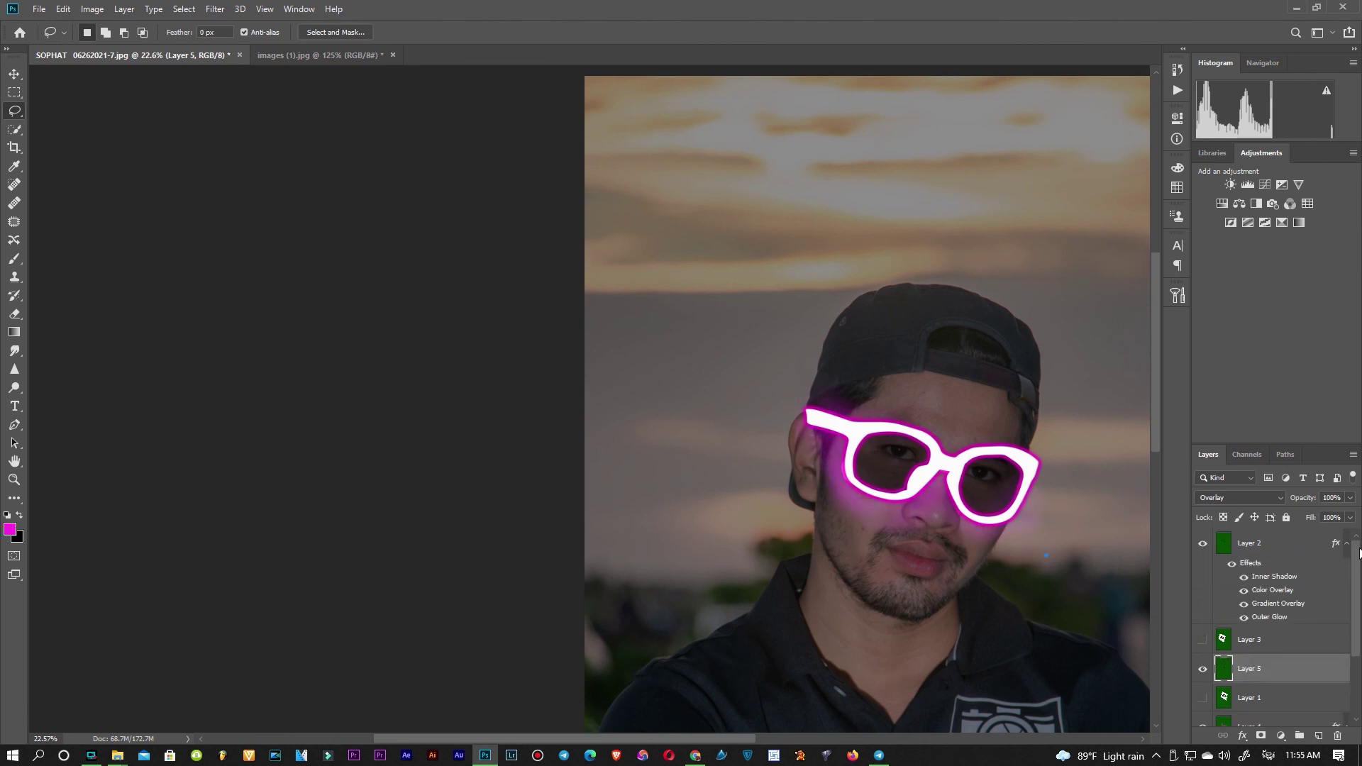
pyautogui.scroll(-2, 863, 556)
pyautogui.scroll(2, 698, 450)
pyautogui.scroll(-1, 698, 451)
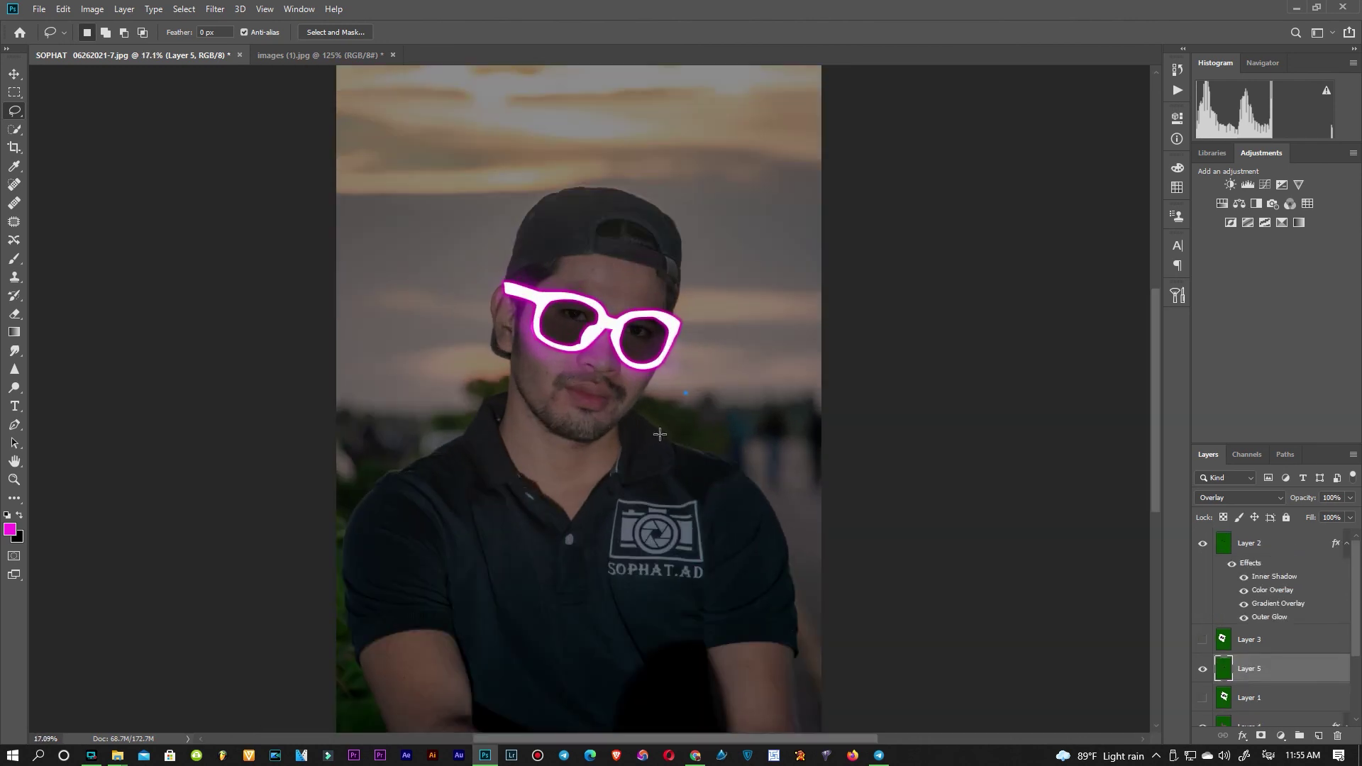